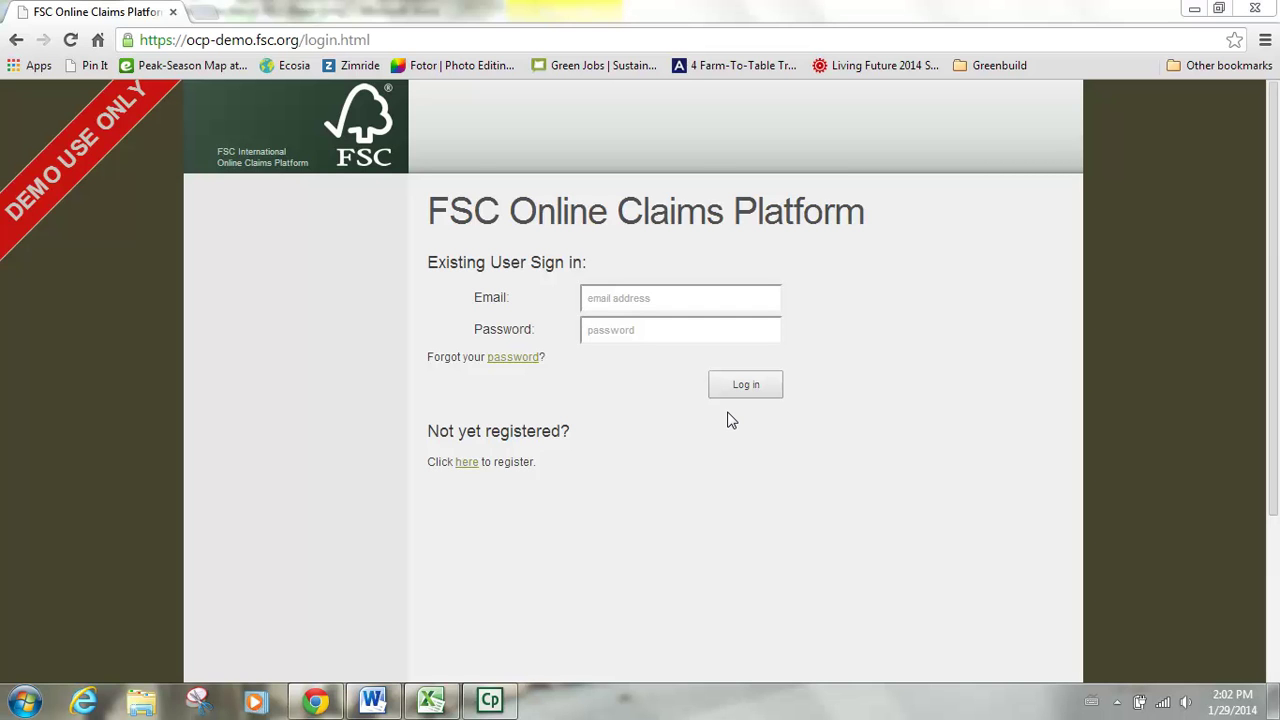
# Log in to the claims platform with the account e-mail and password.
pyautogui.click(639, 300)
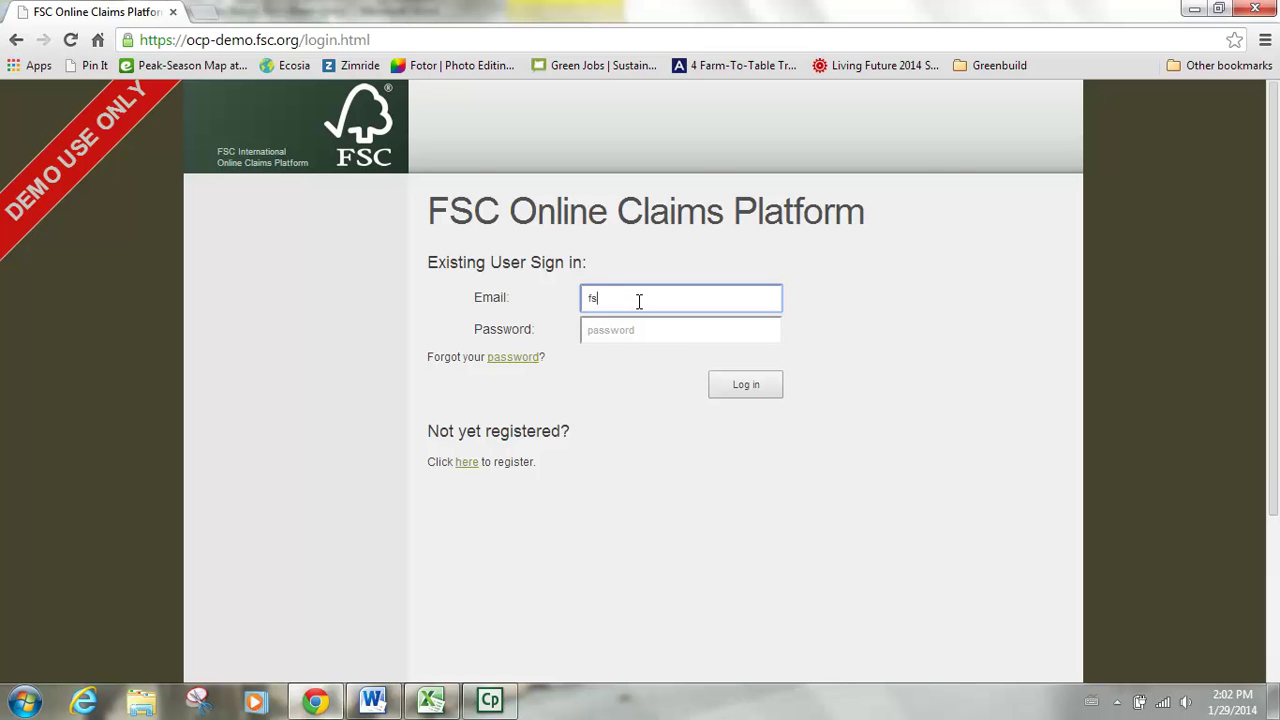
pyautogui.press('Tab')
pyautogui.write('•••••')
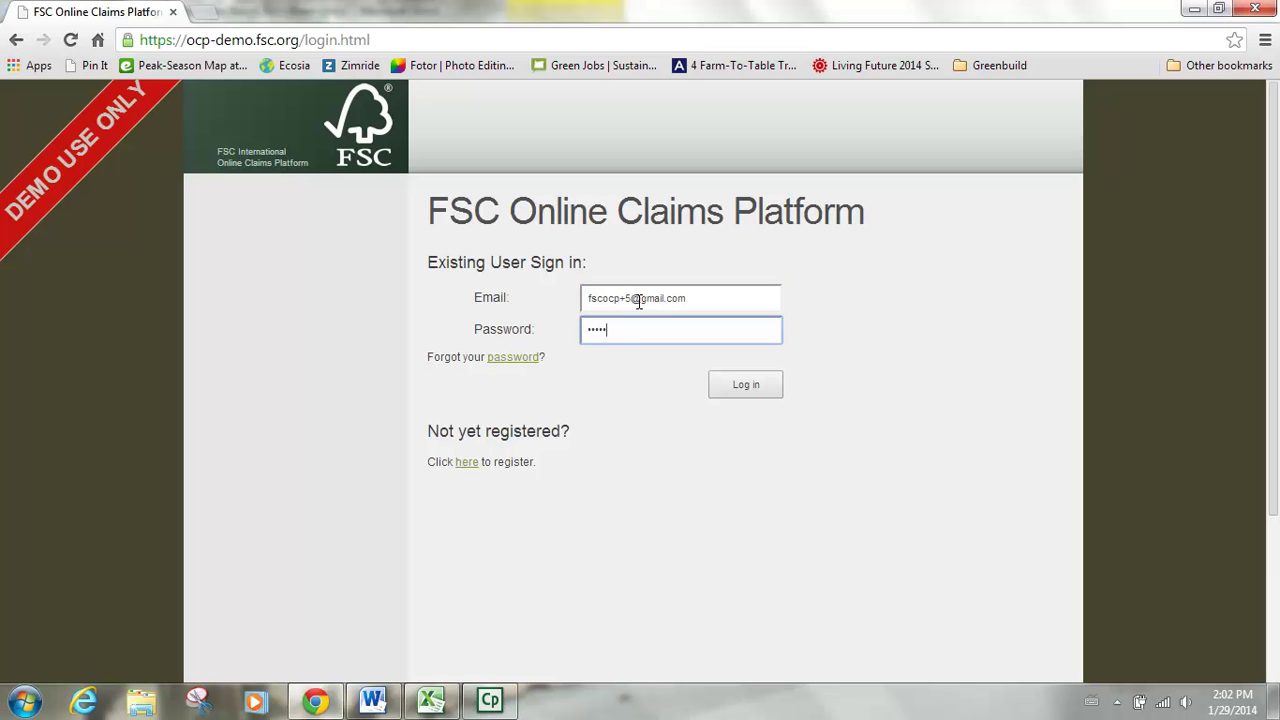
pyautogui.write('•••')
pyautogui.click(758, 386)
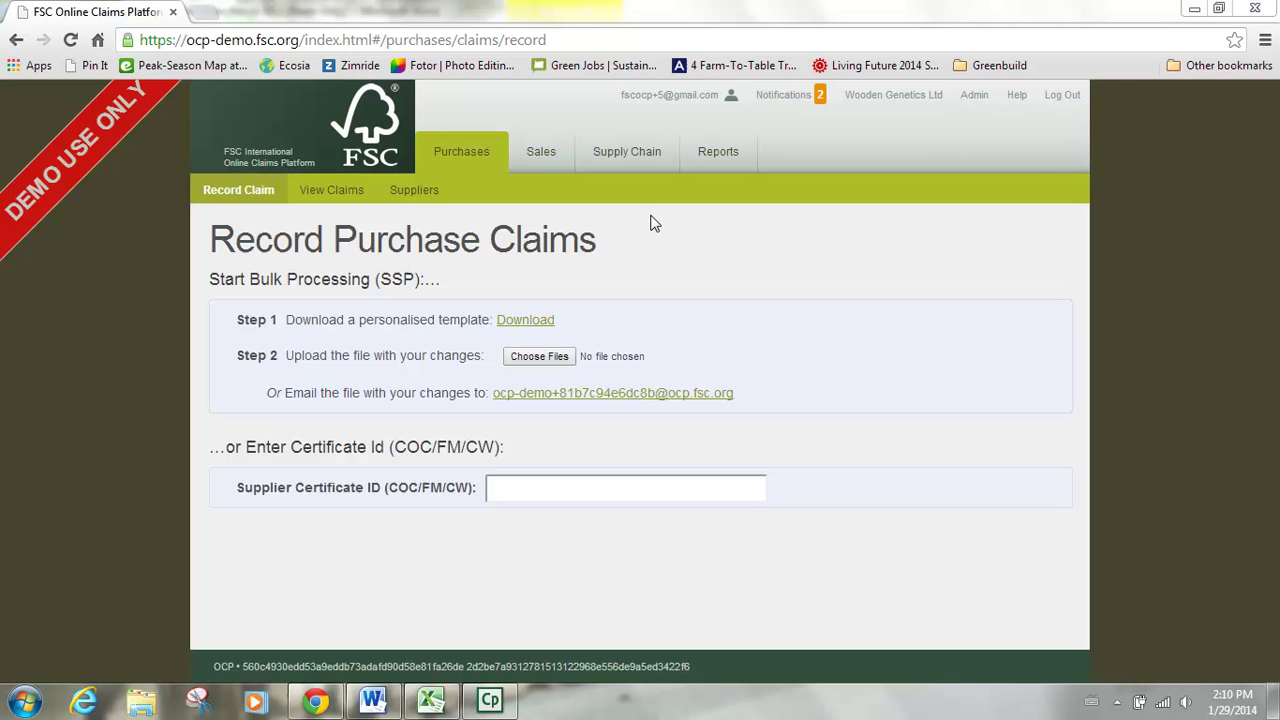
# Open the Supply Chain search page and highlight the supplier name and certificate ID in the Word invoice.
pyautogui.click(616, 155)
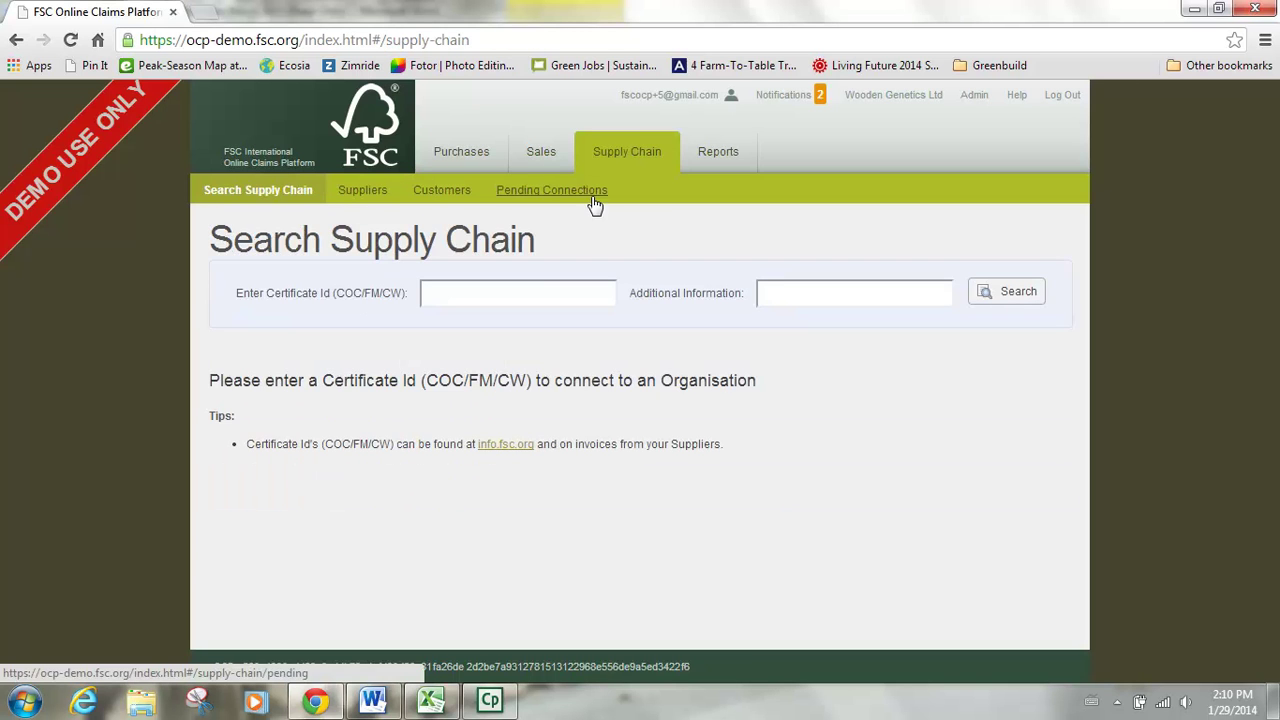
pyautogui.click(373, 700)
pyautogui.moveTo(518, 302)
pyautogui.mouseDown()
pyautogui.moveTo(451, 277)
pyautogui.moveTo(383, 280)
pyautogui.mouseUp()
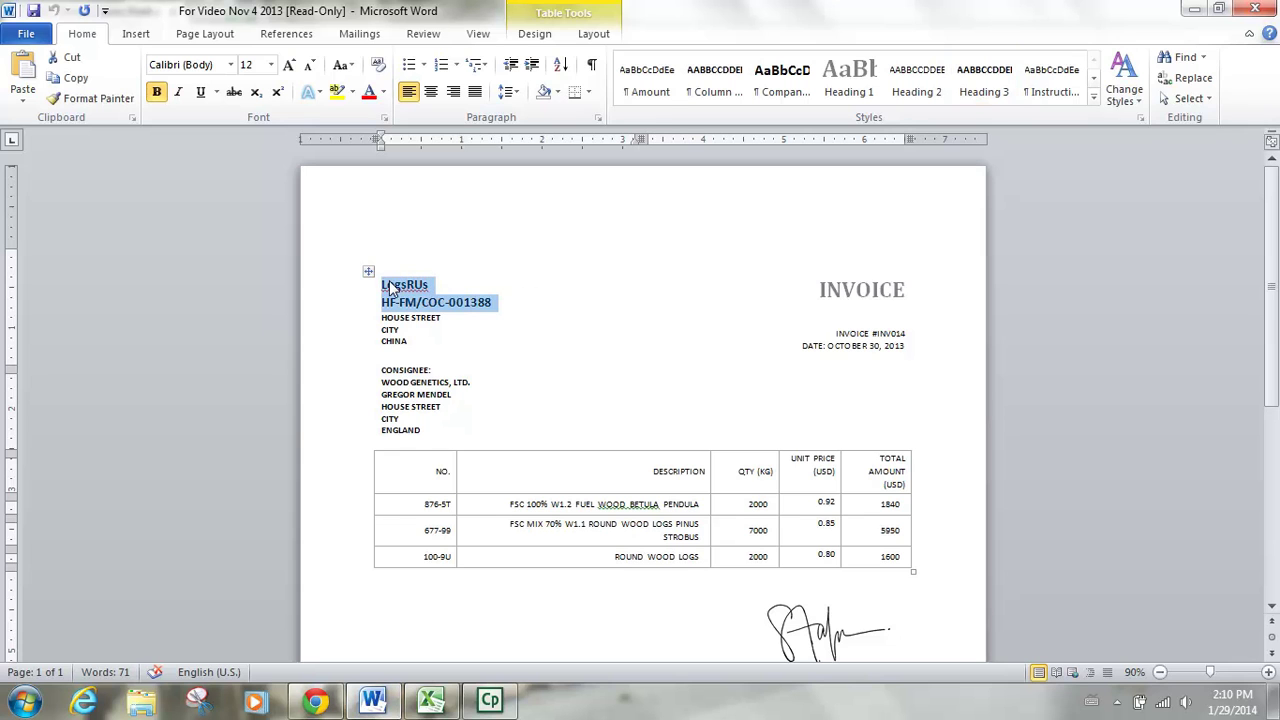
# Back on the search page, search for certificate ID HF-FM/COC-001388.
pyautogui.click(315, 700)
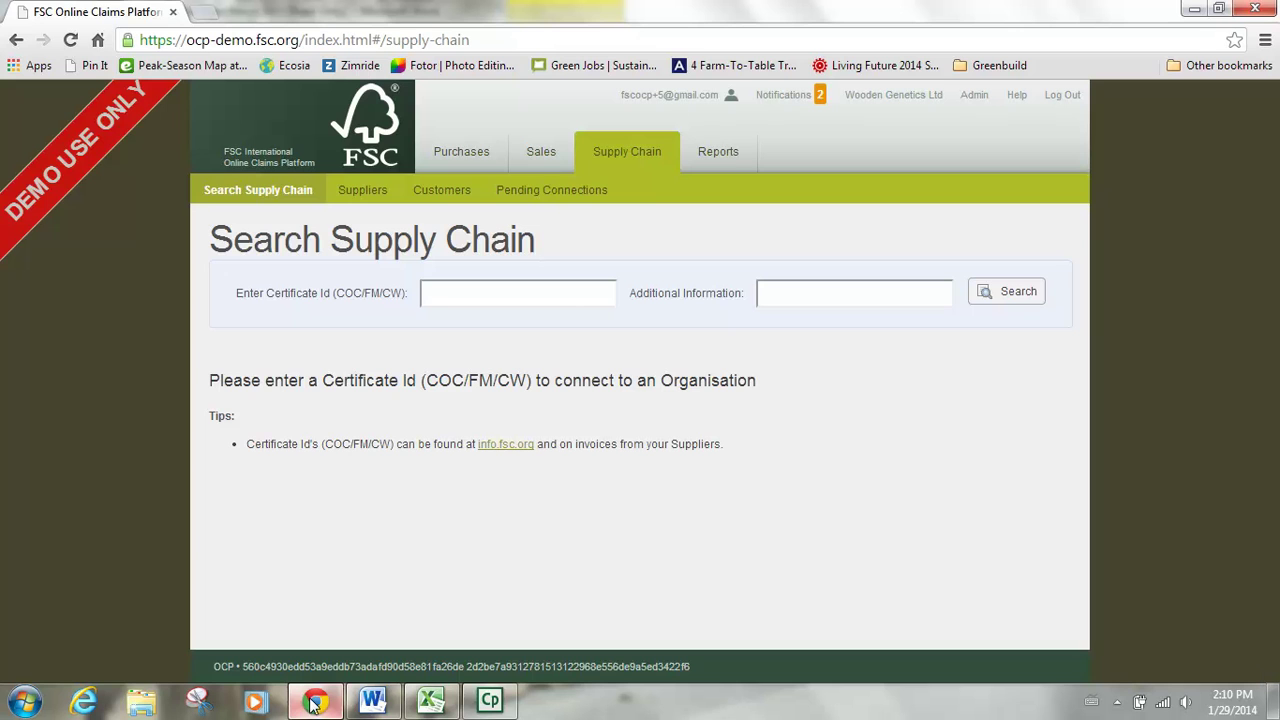
pyautogui.click(446, 294)
pyautogui.write('H')
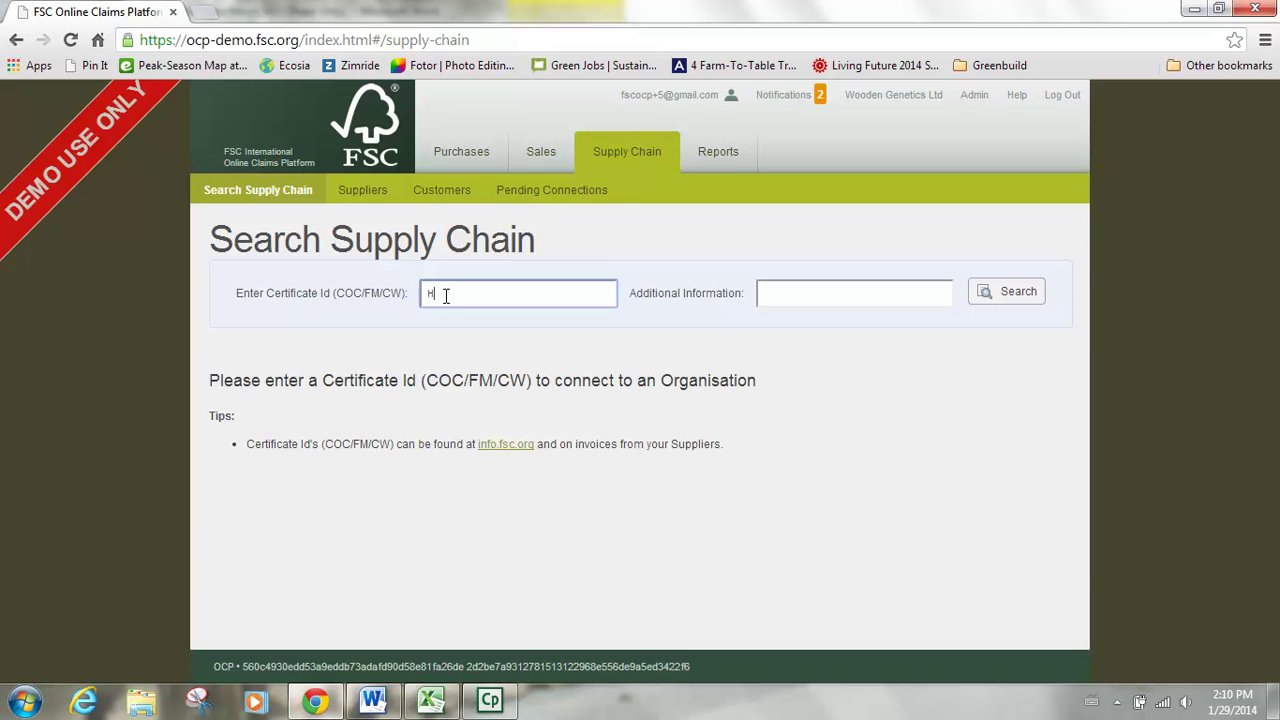
pyautogui.write('F-FM/')
pyautogui.write('COC-00')
pyautogui.write('1388')
pyautogui.click(1010, 291)
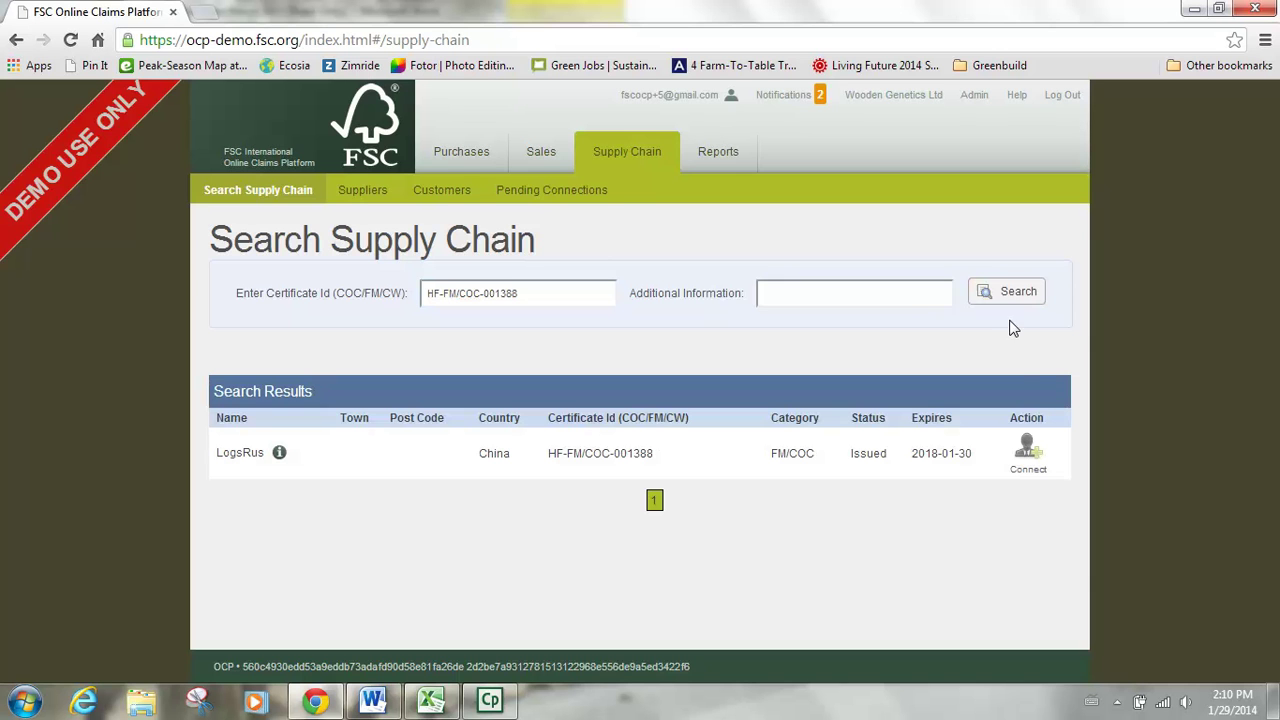
# Start a connection request to LogsRus and confirm the chosen recipient.
pyautogui.click(1030, 450)
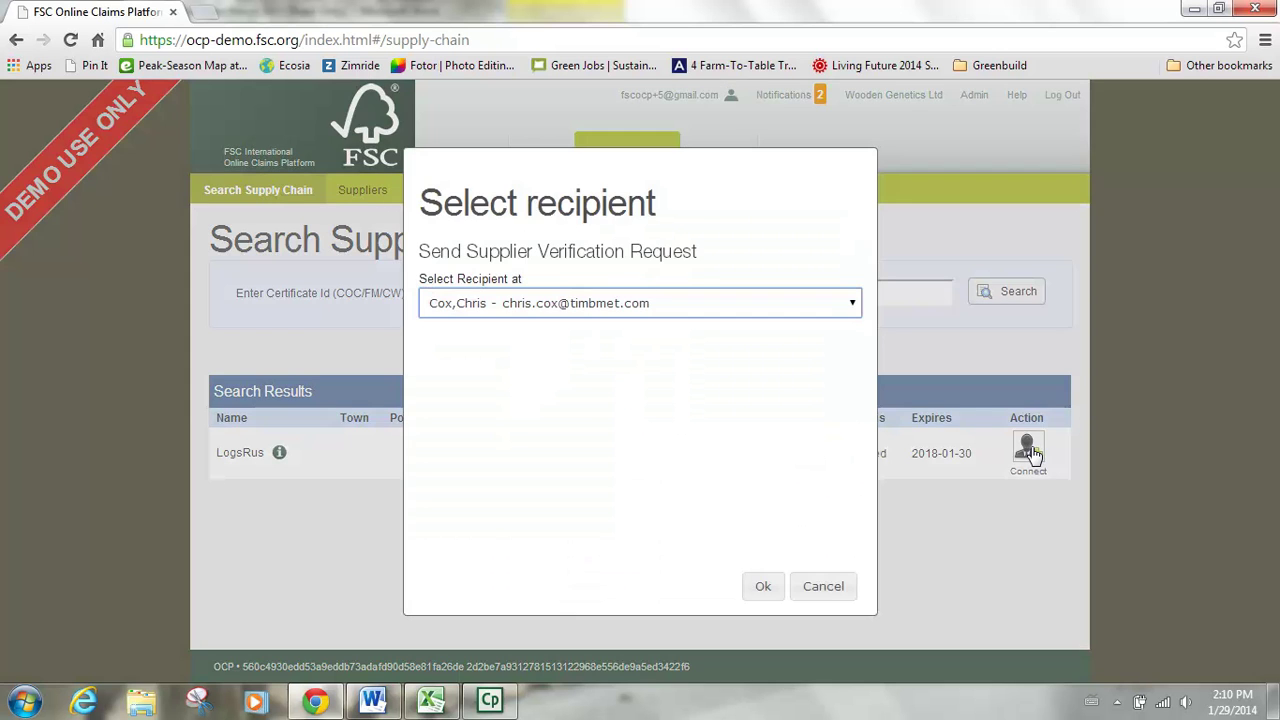
pyautogui.click(765, 302)
pyautogui.click(766, 342)
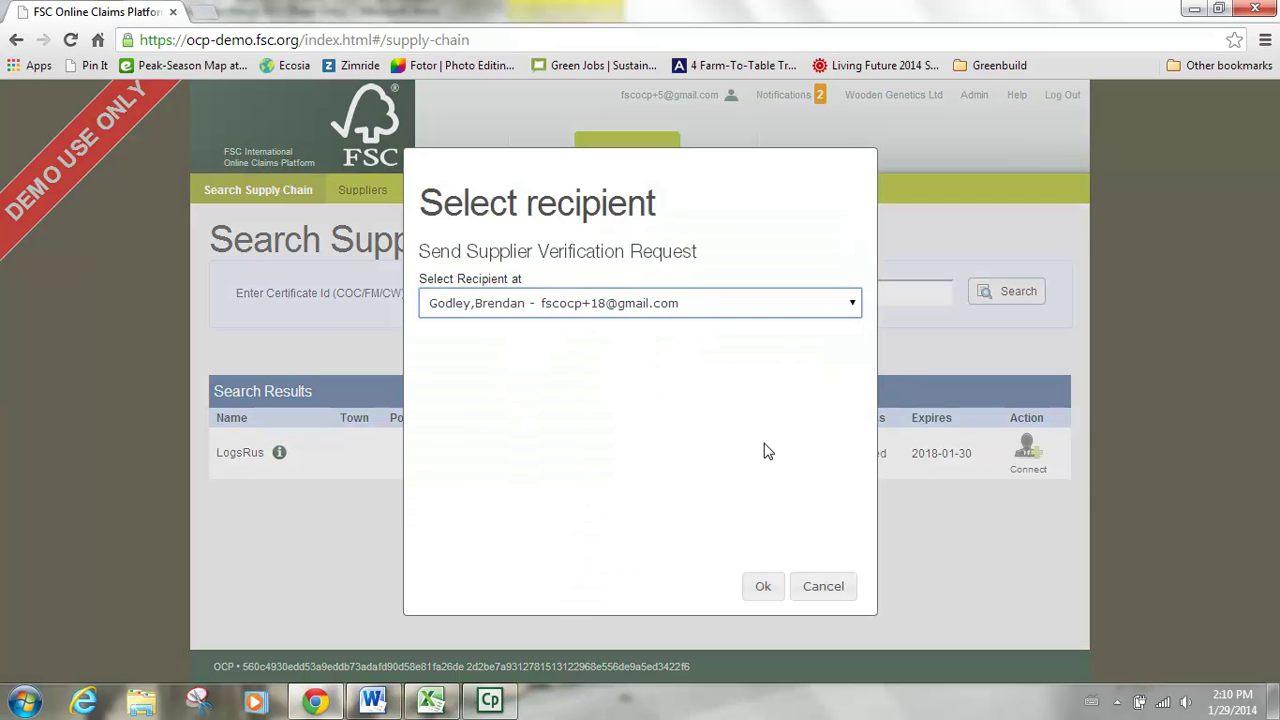
pyautogui.click(763, 586)
# Replace the placeholder personal message with 'Please Connect' and send the request.
pyautogui.click(566, 348)
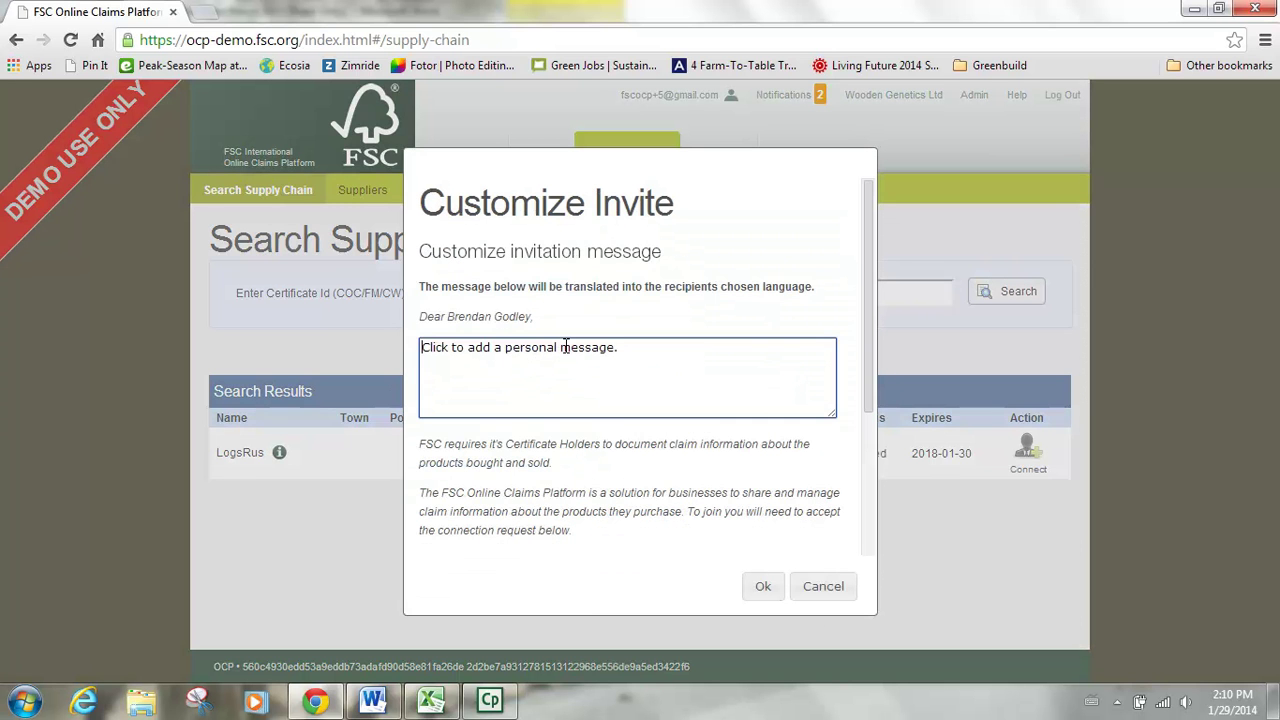
pyautogui.moveTo(612, 350); pyautogui.dragTo(427, 355)
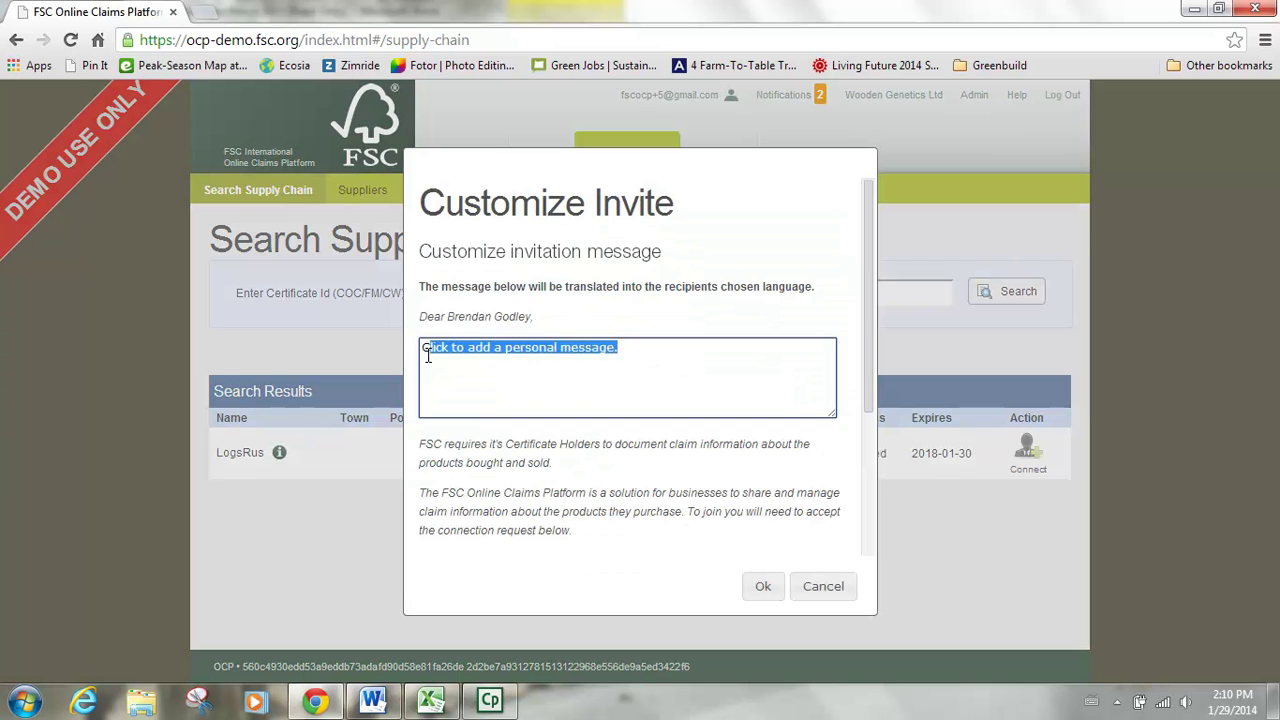
pyautogui.press('BackSpace')
pyautogui.write('Pleas')
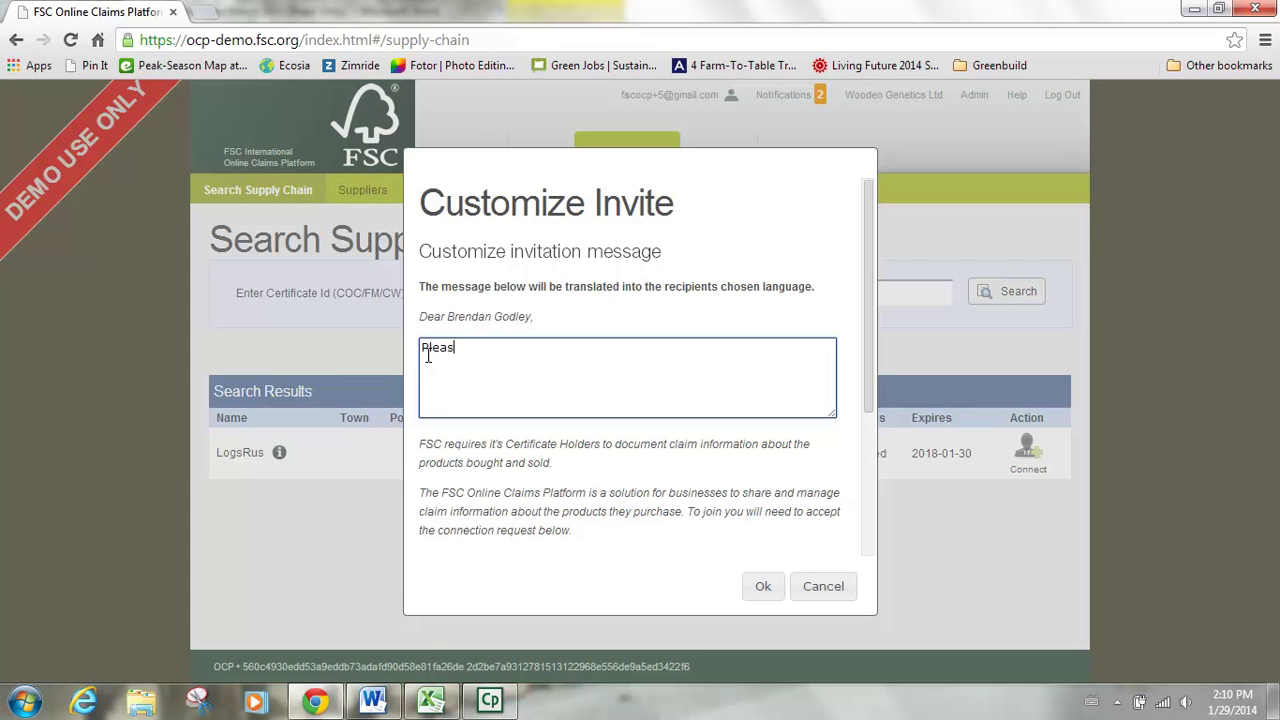
pyautogui.write('e Connect')
pyautogui.click(763, 590)
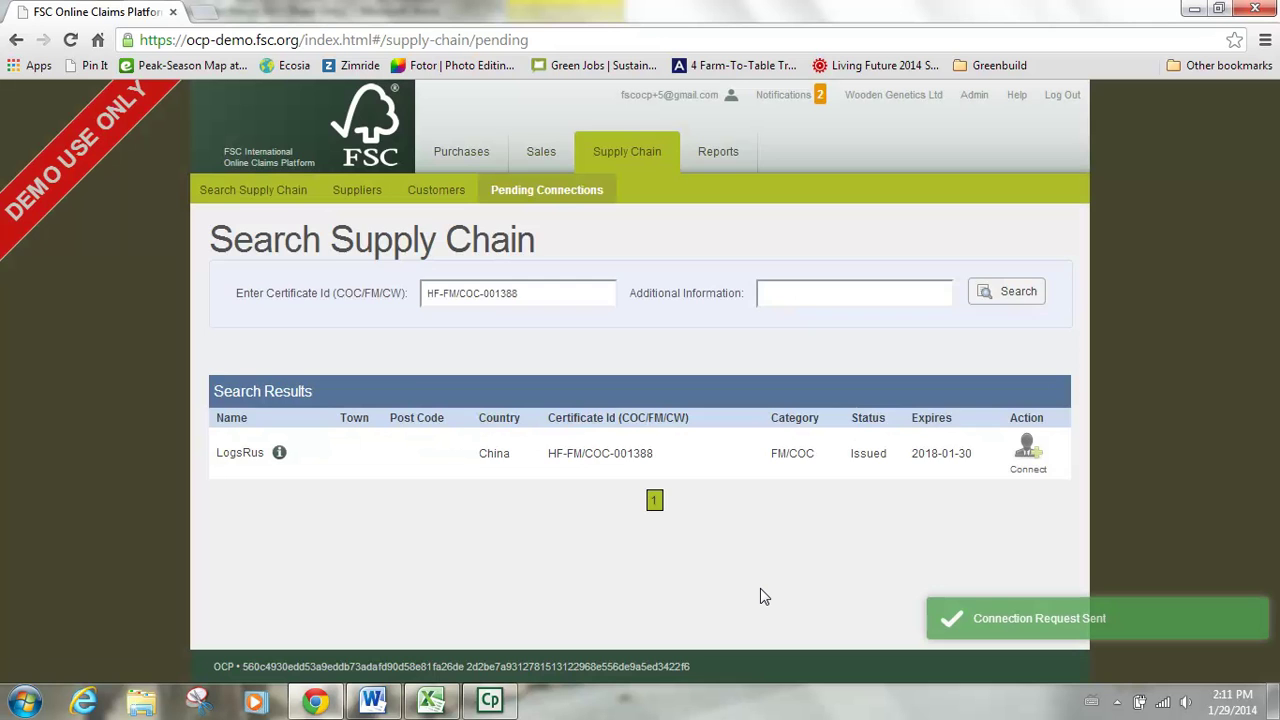
# Switch to the Purchases tab to reach Record Purchase Claims.
pyautogui.click(461, 158)
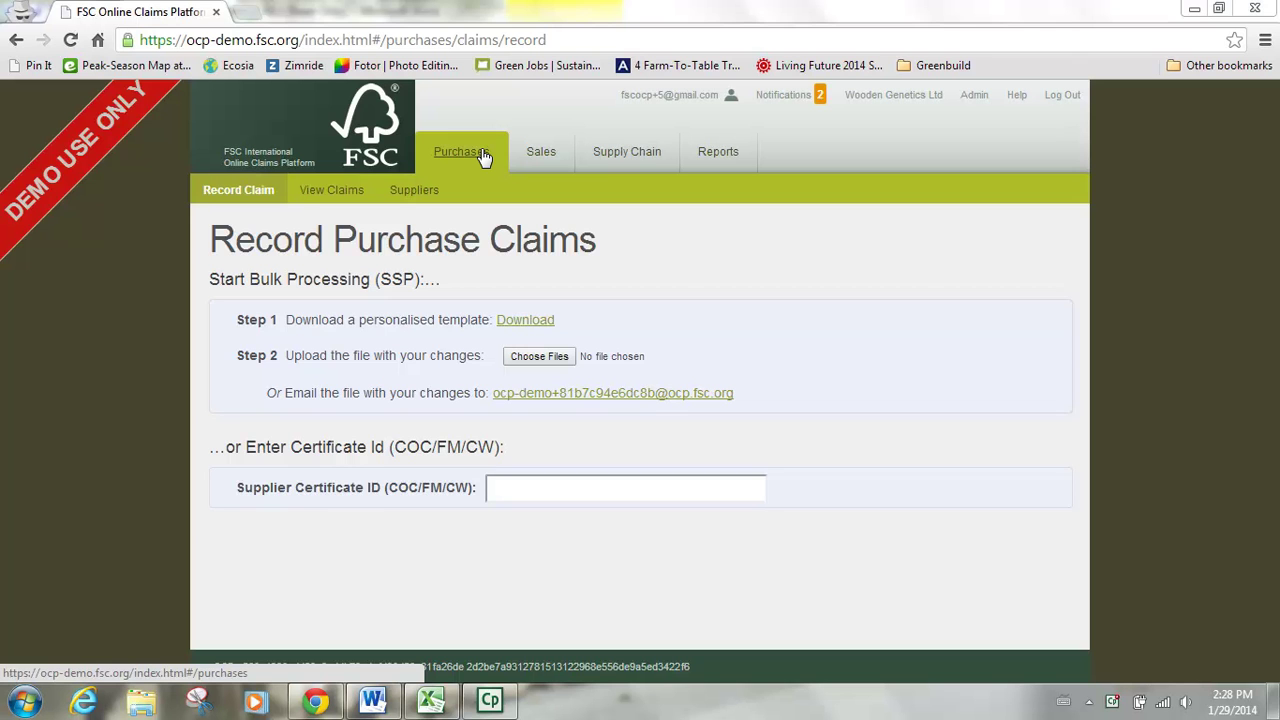
pyautogui.click(374, 702)
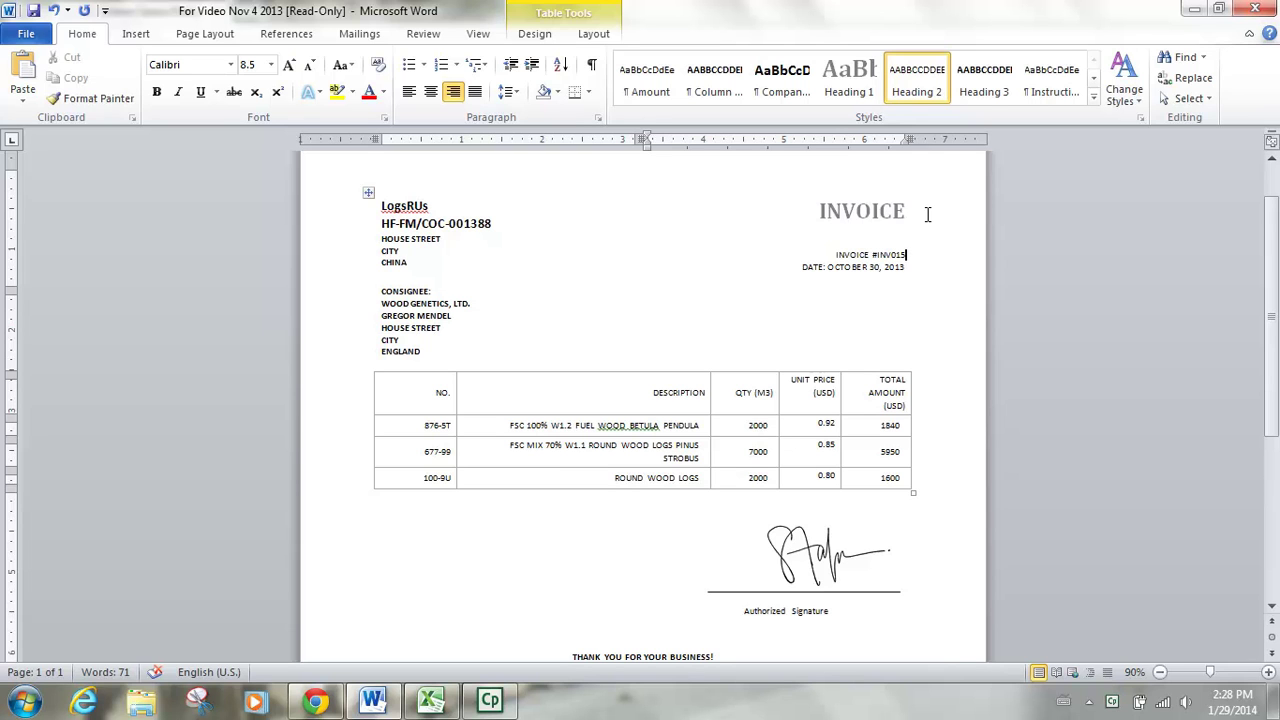
pyautogui.click(316, 700)
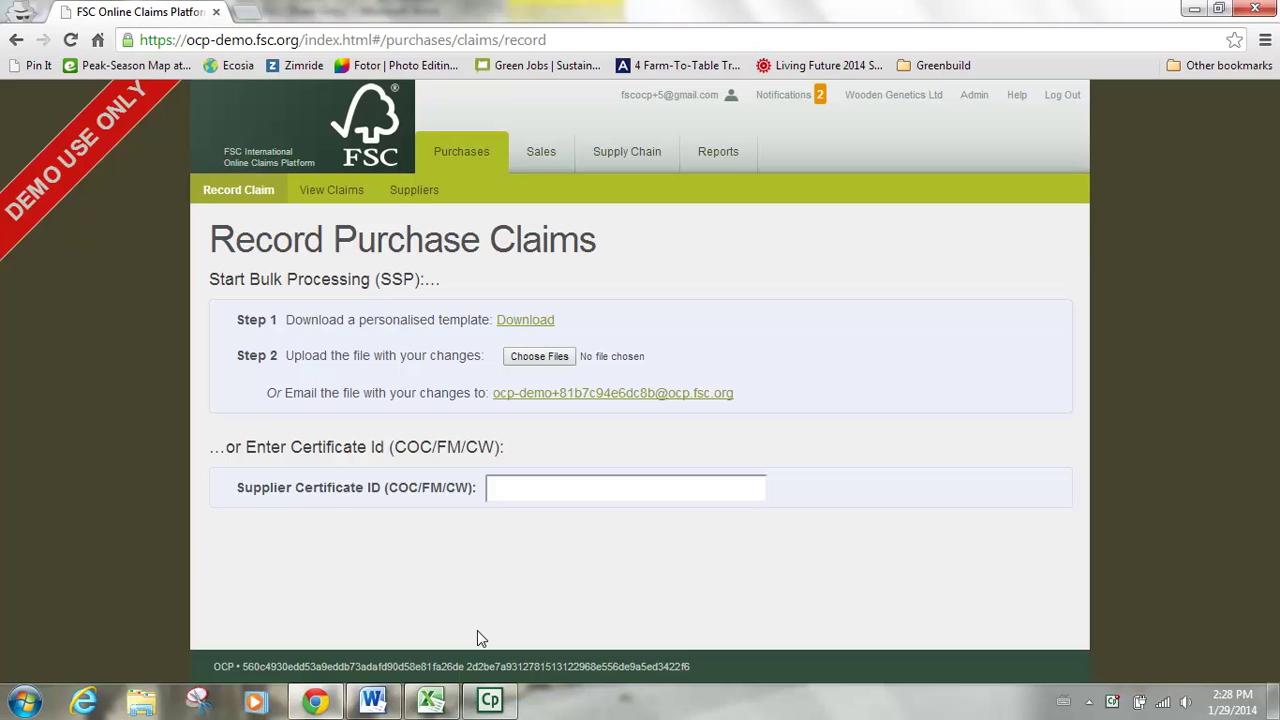
# Set supplier LogsRus, transaction INV015, date 30 October 2013, and claim type FSC 100%.
pyautogui.click(535, 487)
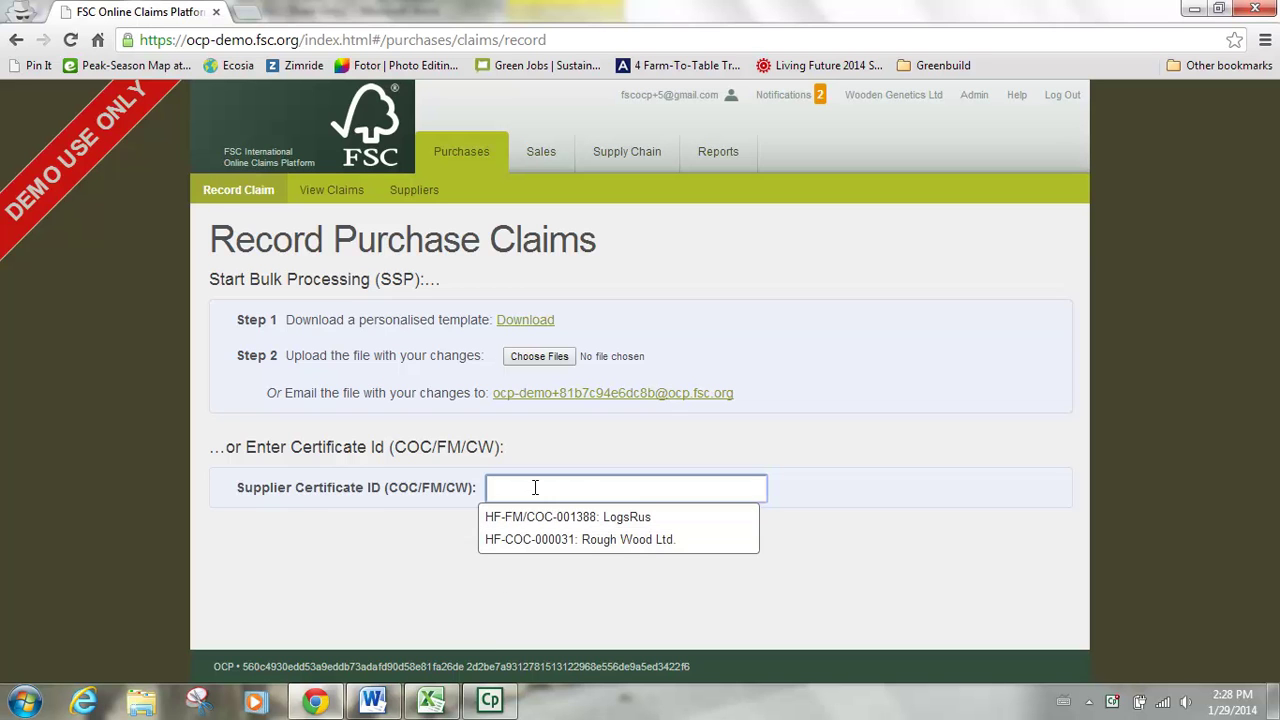
pyautogui.click(535, 517)
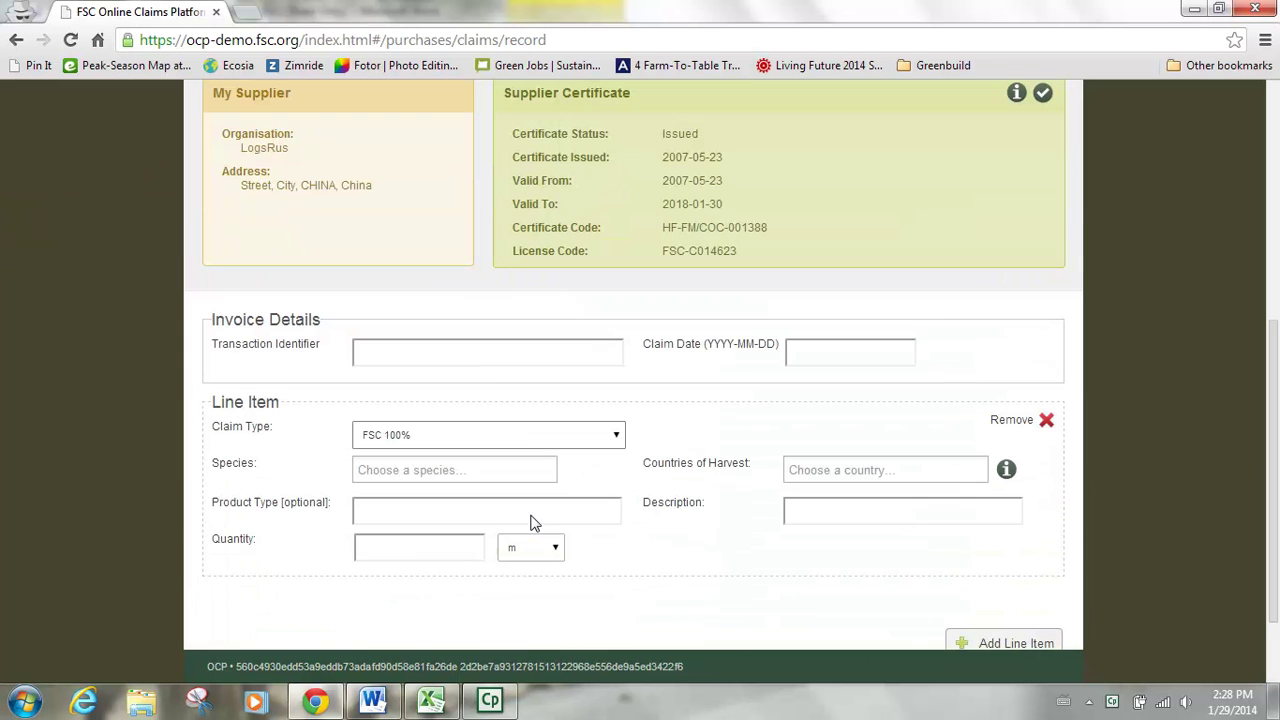
pyautogui.click(477, 351)
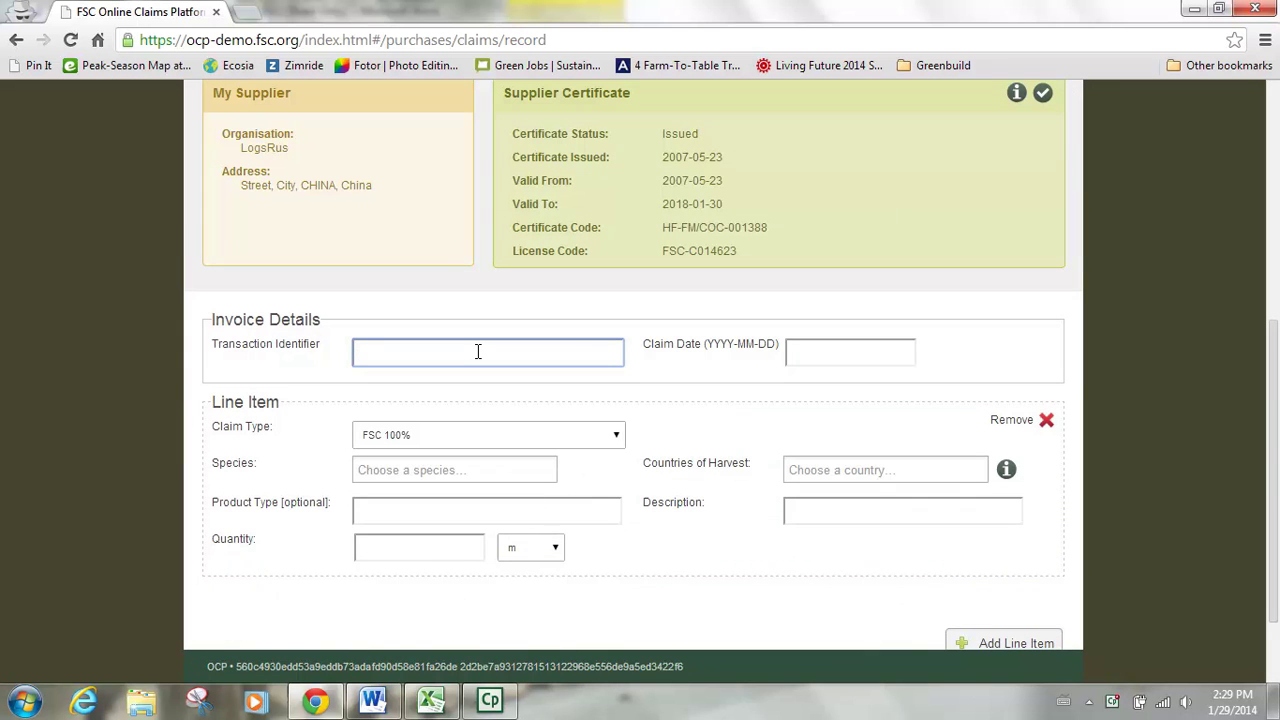
pyautogui.write('INV')
pyautogui.write('015')
pyautogui.press('Tab')
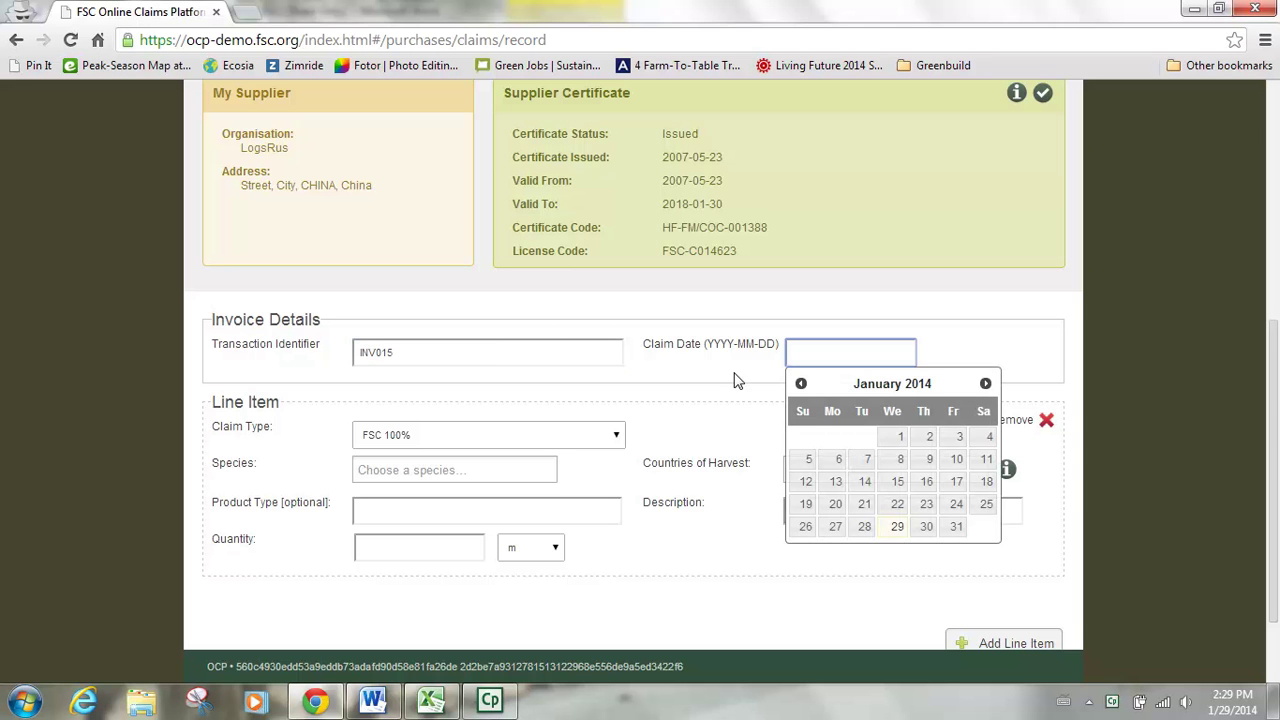
pyautogui.click(801, 383)
pyautogui.click(801, 383)
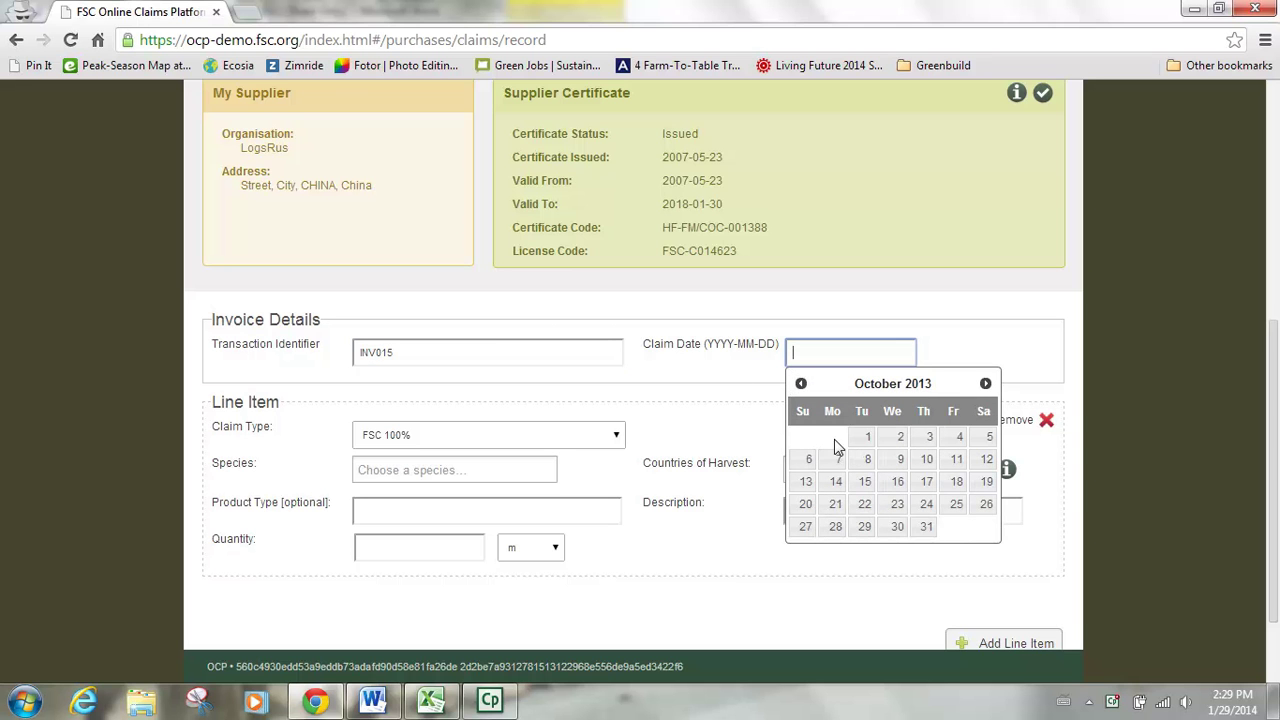
pyautogui.click(897, 526)
pyautogui.click(505, 440)
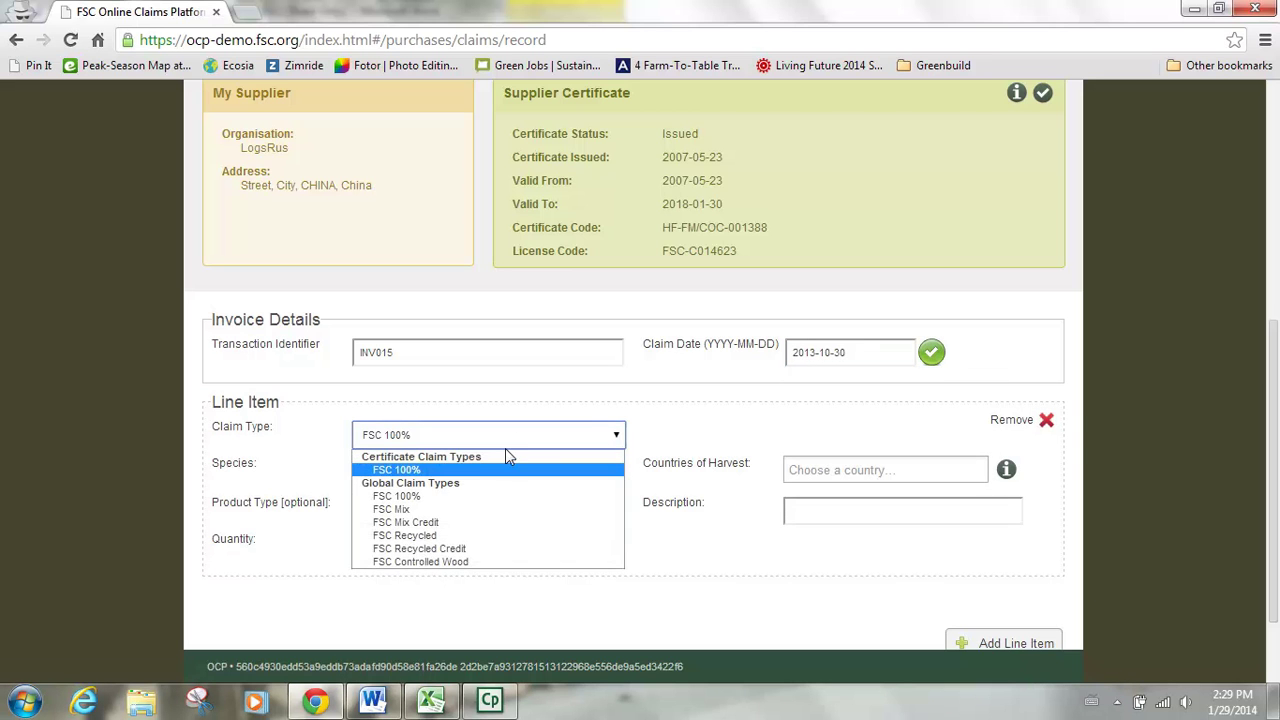
pyautogui.click(490, 470)
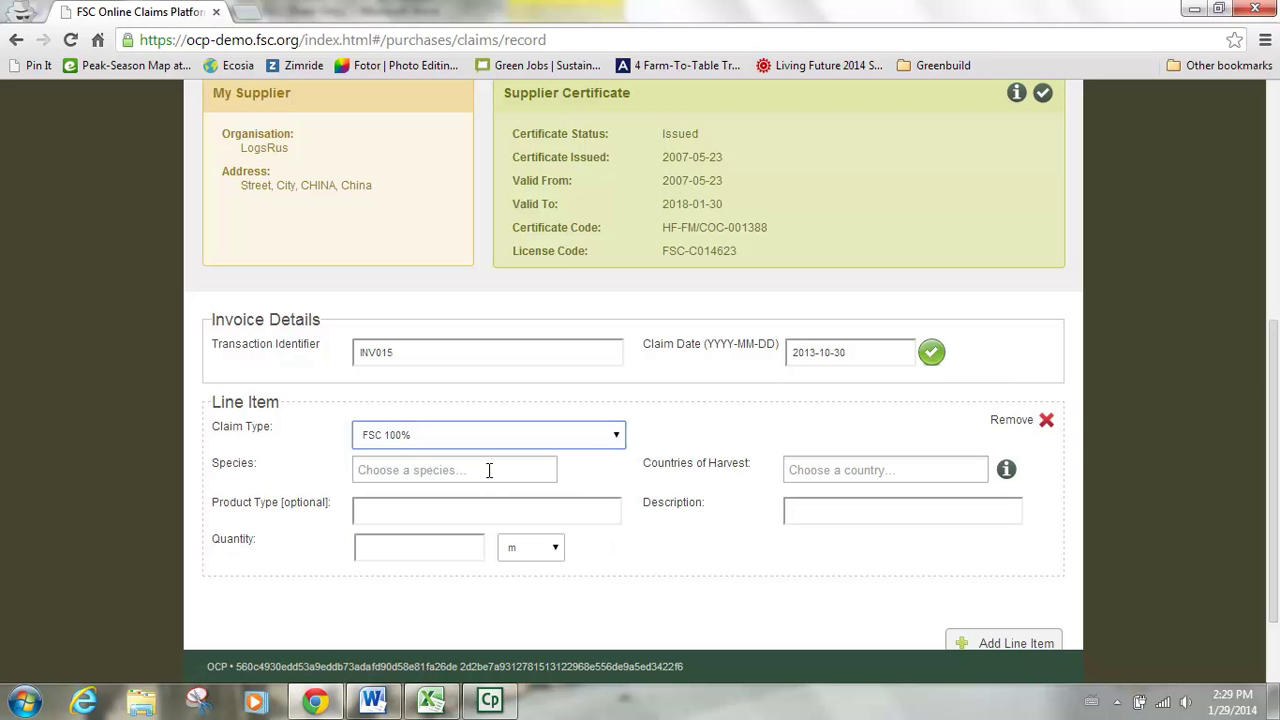
# Give the first line item 2000 m3 of product type W1.2 Fuel wood.
pyautogui.click(425, 546)
pyautogui.write('20')
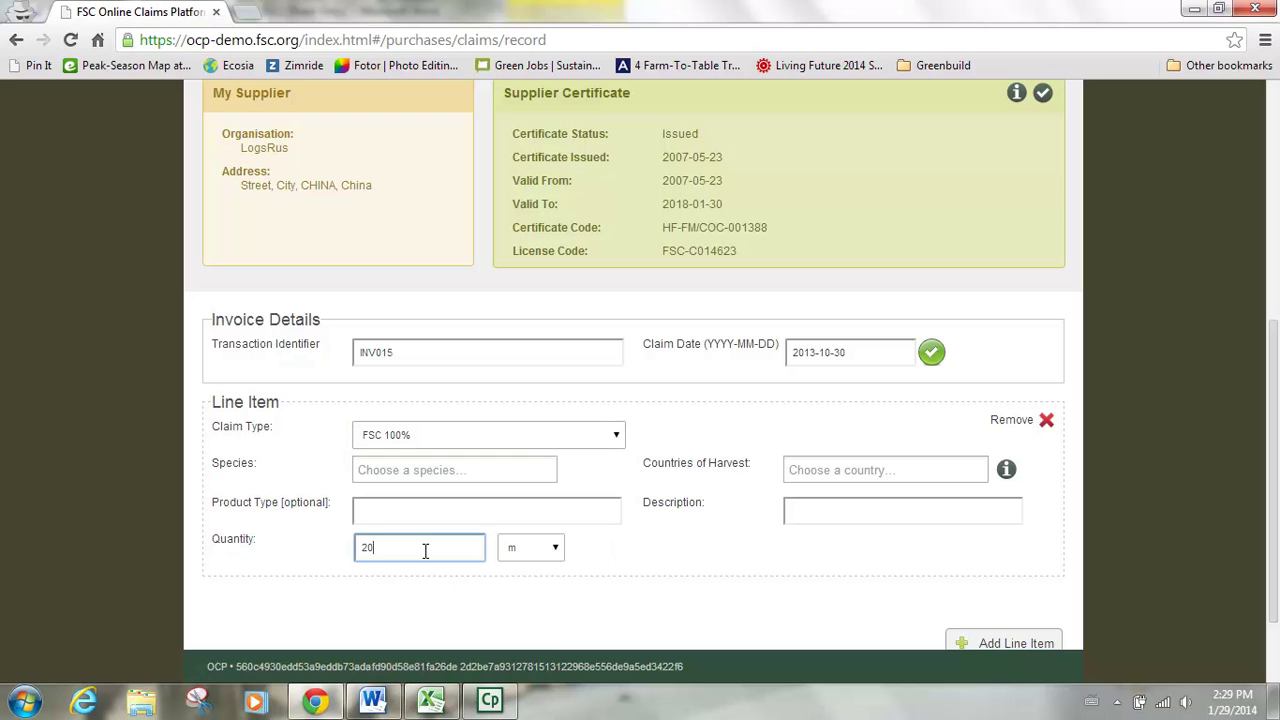
pyautogui.write('00')
pyautogui.click(532, 549)
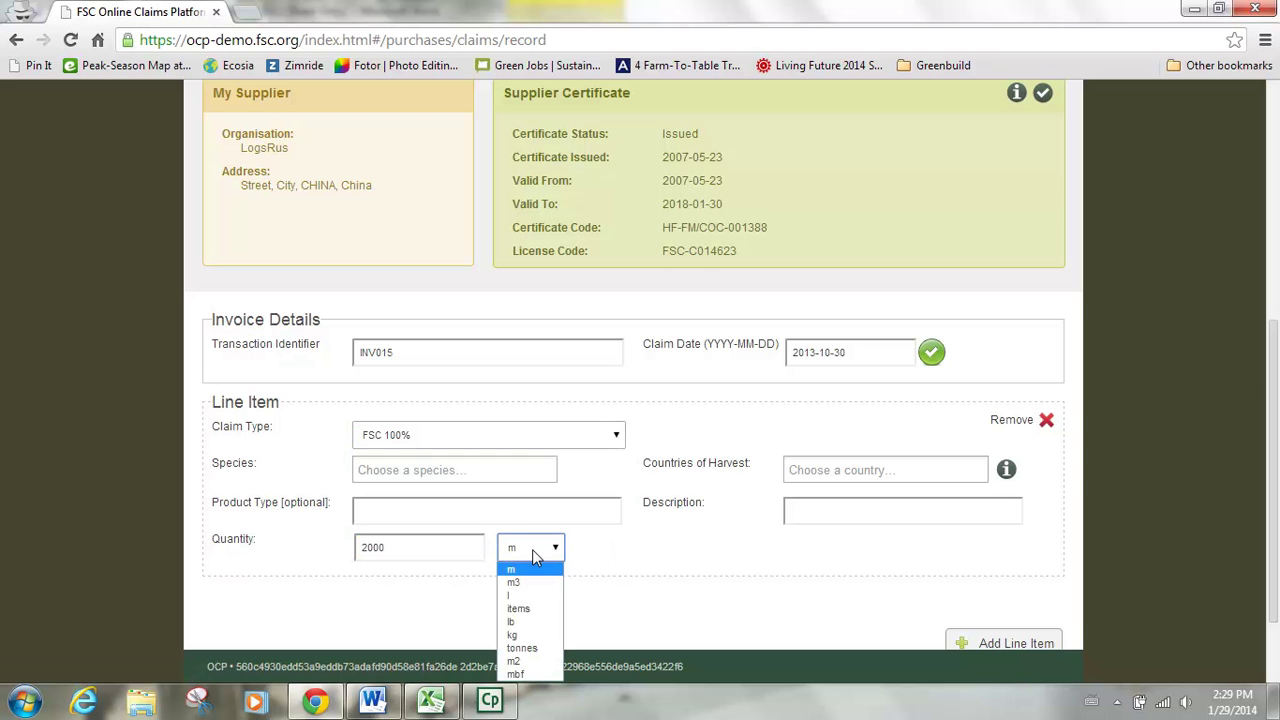
pyautogui.click(537, 585)
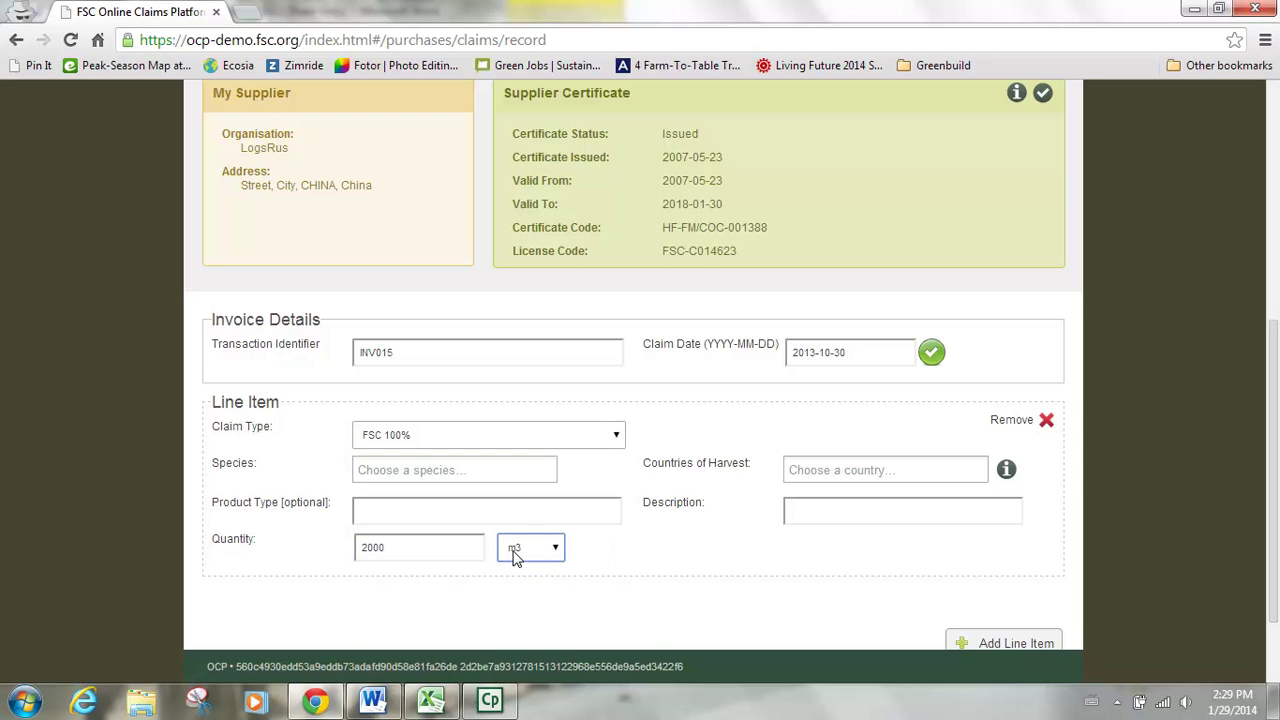
pyautogui.click(458, 510)
pyautogui.click(470, 587)
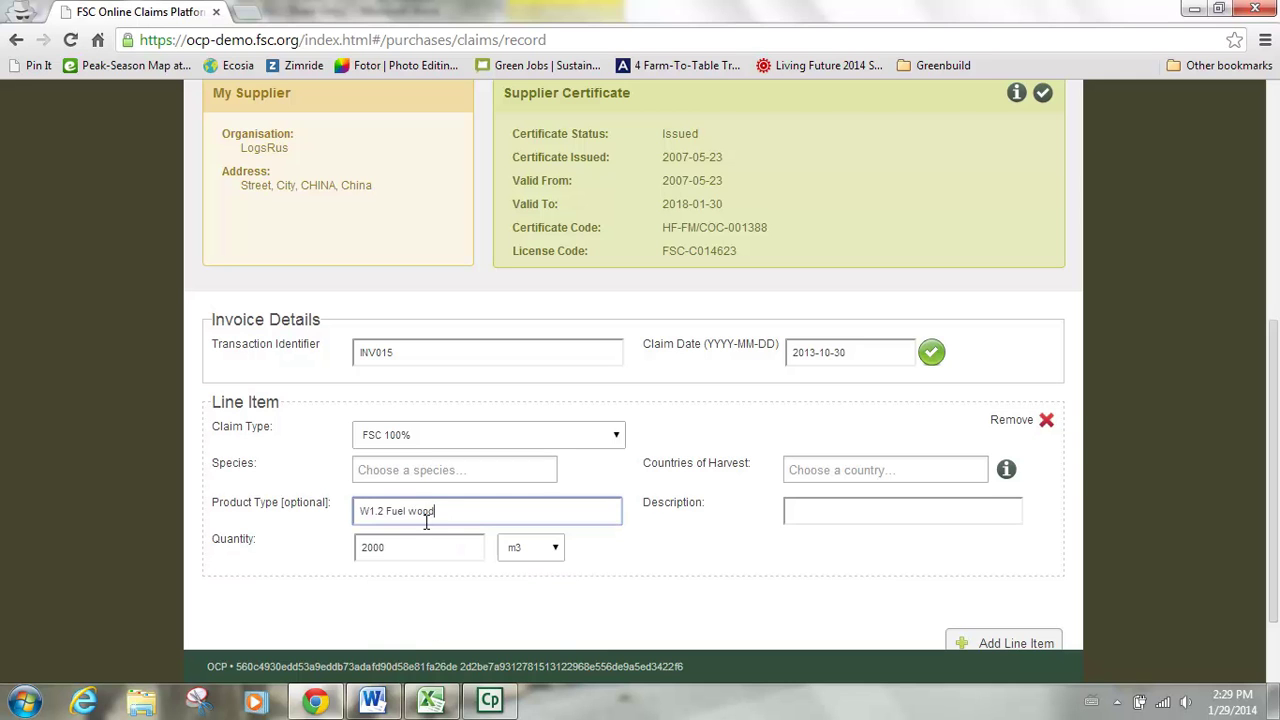
# Set species Betula pendula, harvest country China, and description 'betula fuel wood'.
pyautogui.click(409, 476)
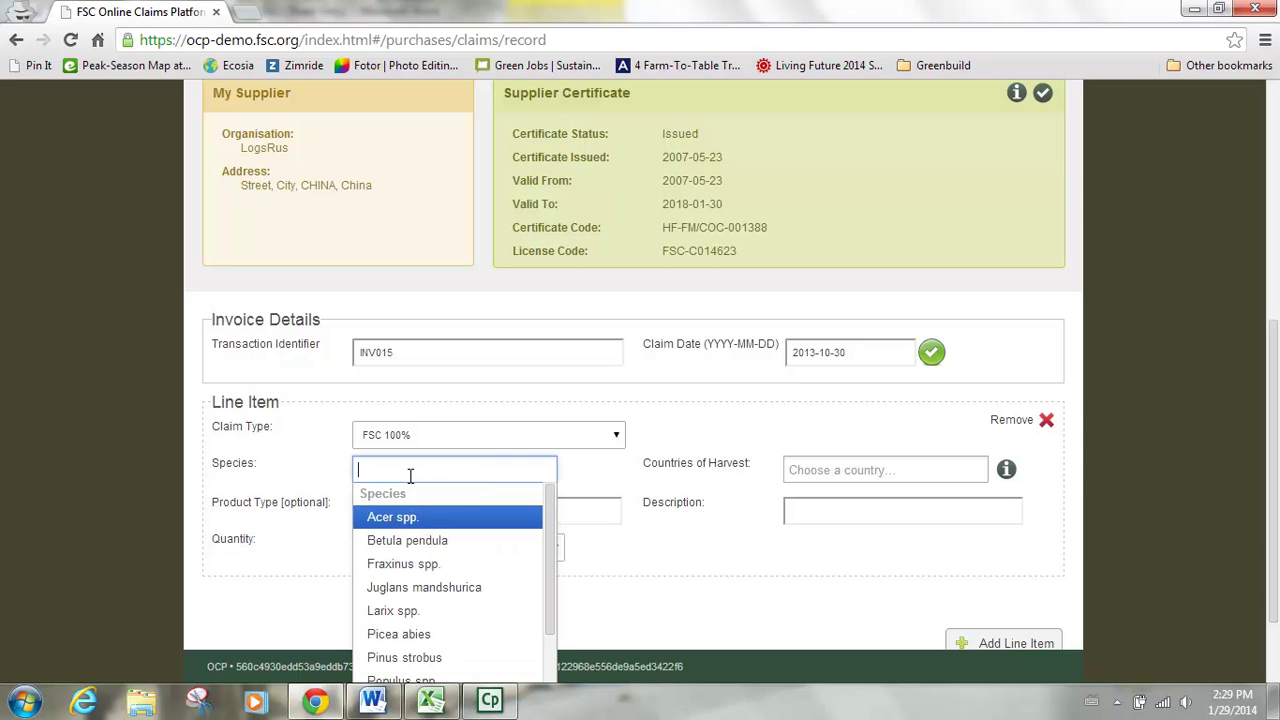
pyautogui.write('bet')
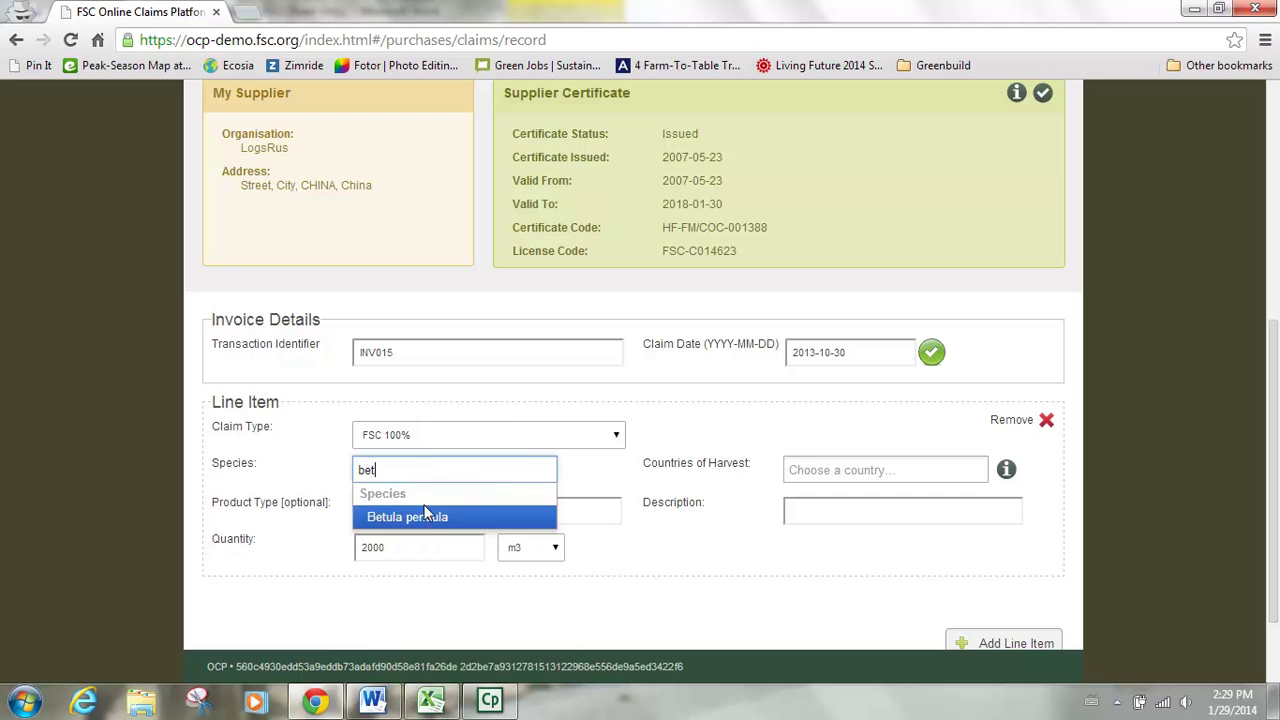
pyautogui.click(424, 514)
pyautogui.click(813, 466)
pyautogui.write('ch')
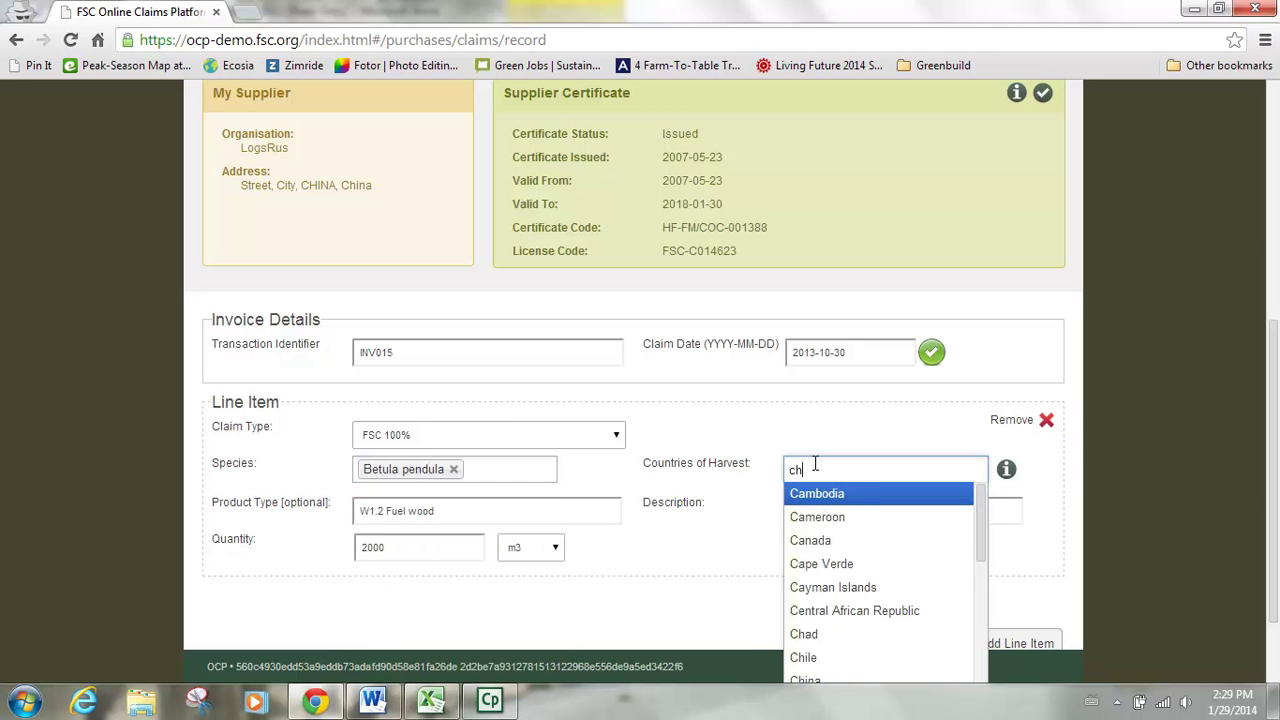
pyautogui.write('ina')
pyautogui.click(829, 495)
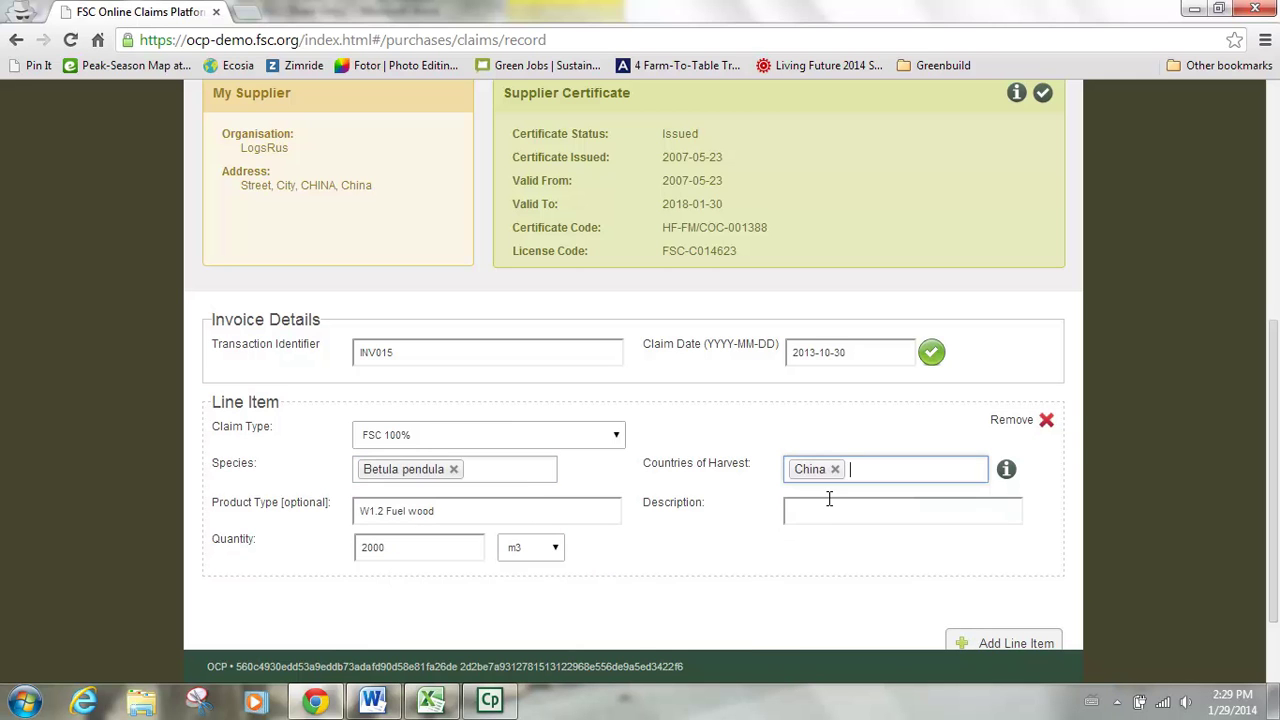
pyautogui.click(831, 512)
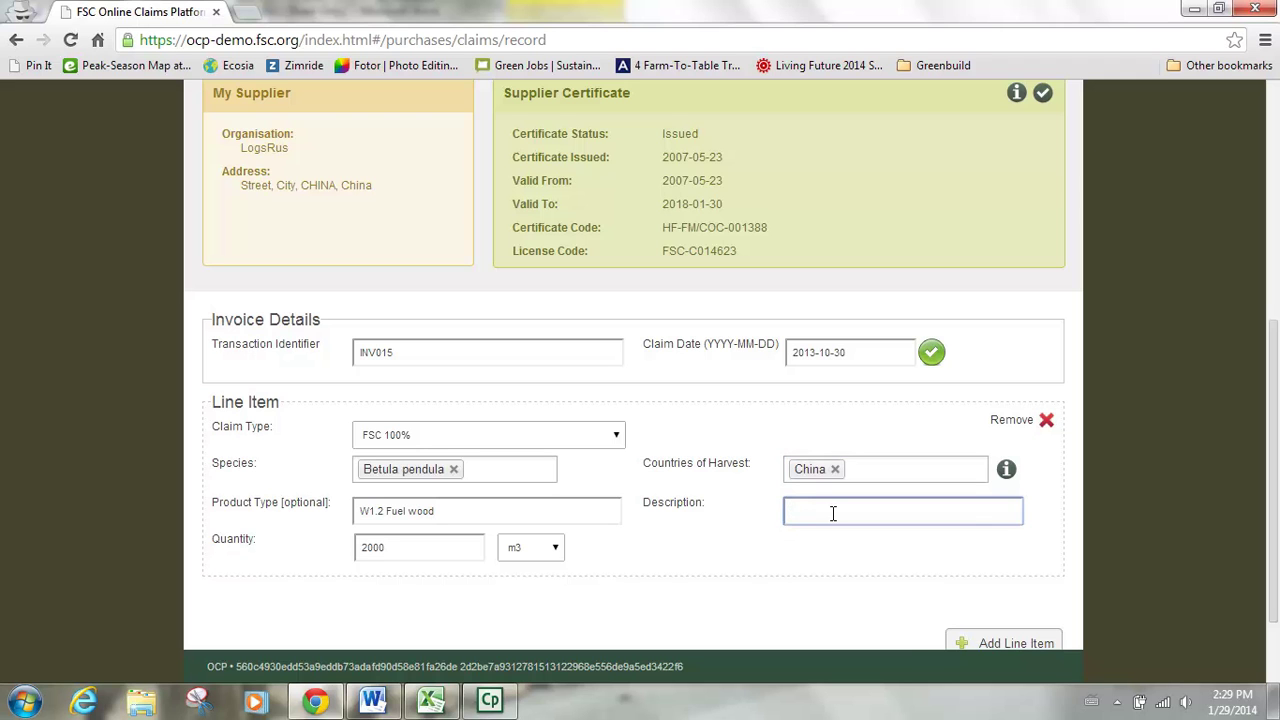
pyautogui.write('betula ')
pyautogui.write('fuel wood')
pyautogui.scroll(-2, 832, 514)
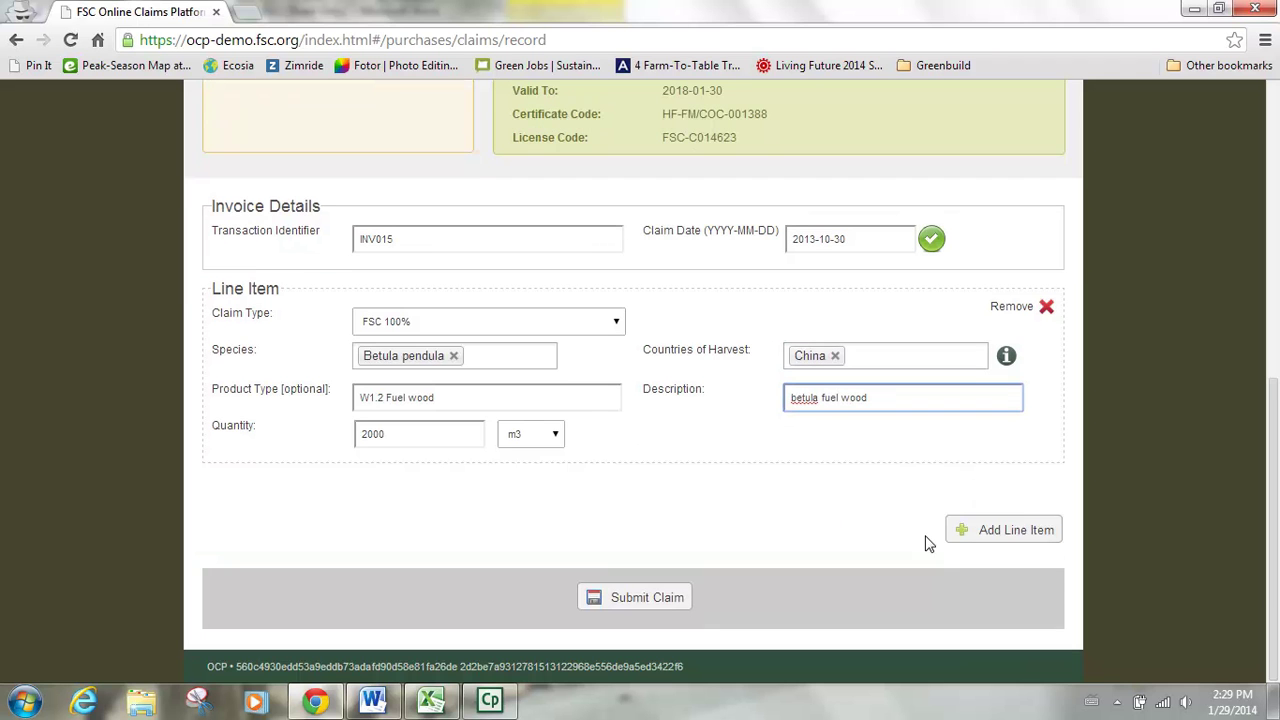
# Add a second line item as FSC Mix at 70% with species Pinus strobus.
pyautogui.click(993, 545)
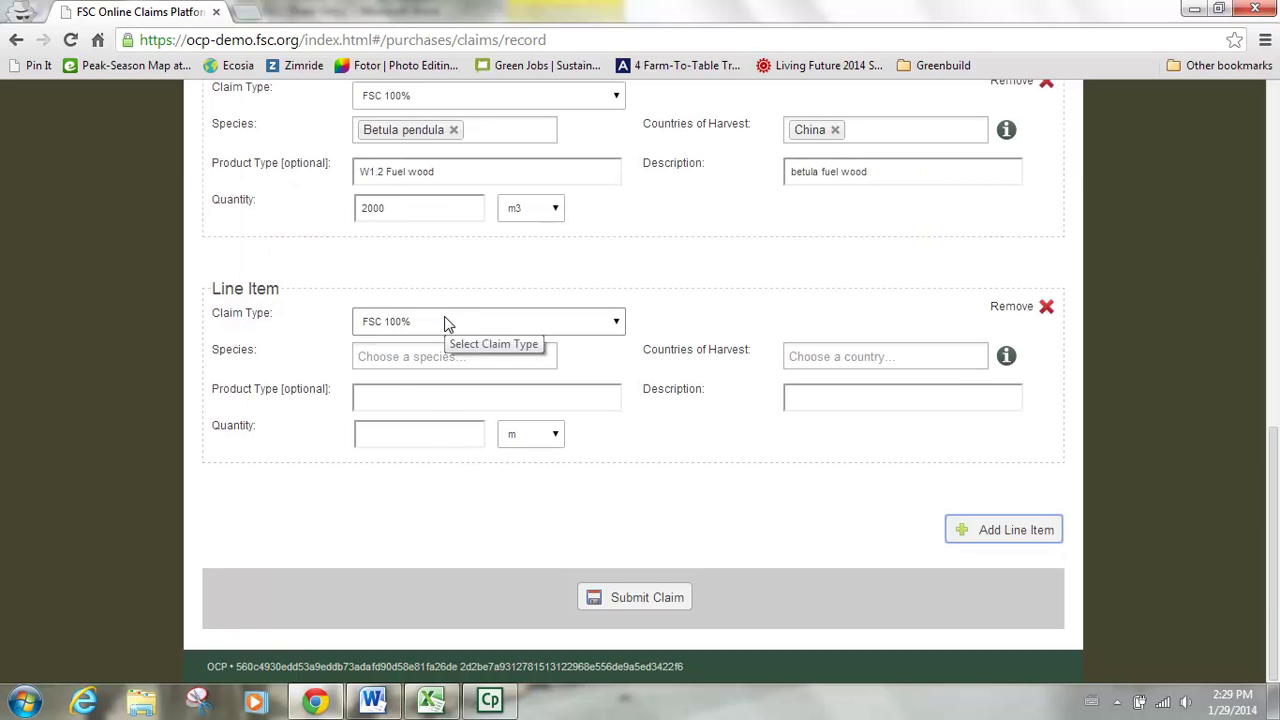
pyautogui.click(443, 320)
pyautogui.click(420, 395)
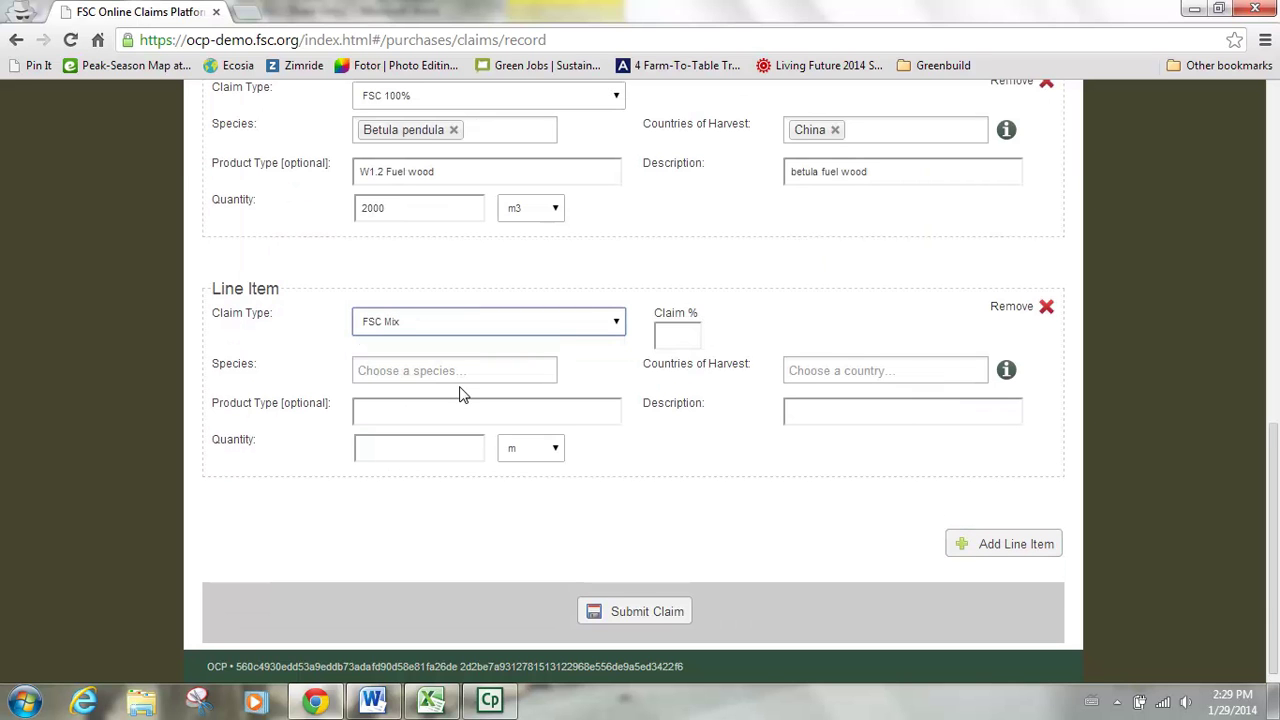
pyautogui.click(676, 336)
pyautogui.write('7')
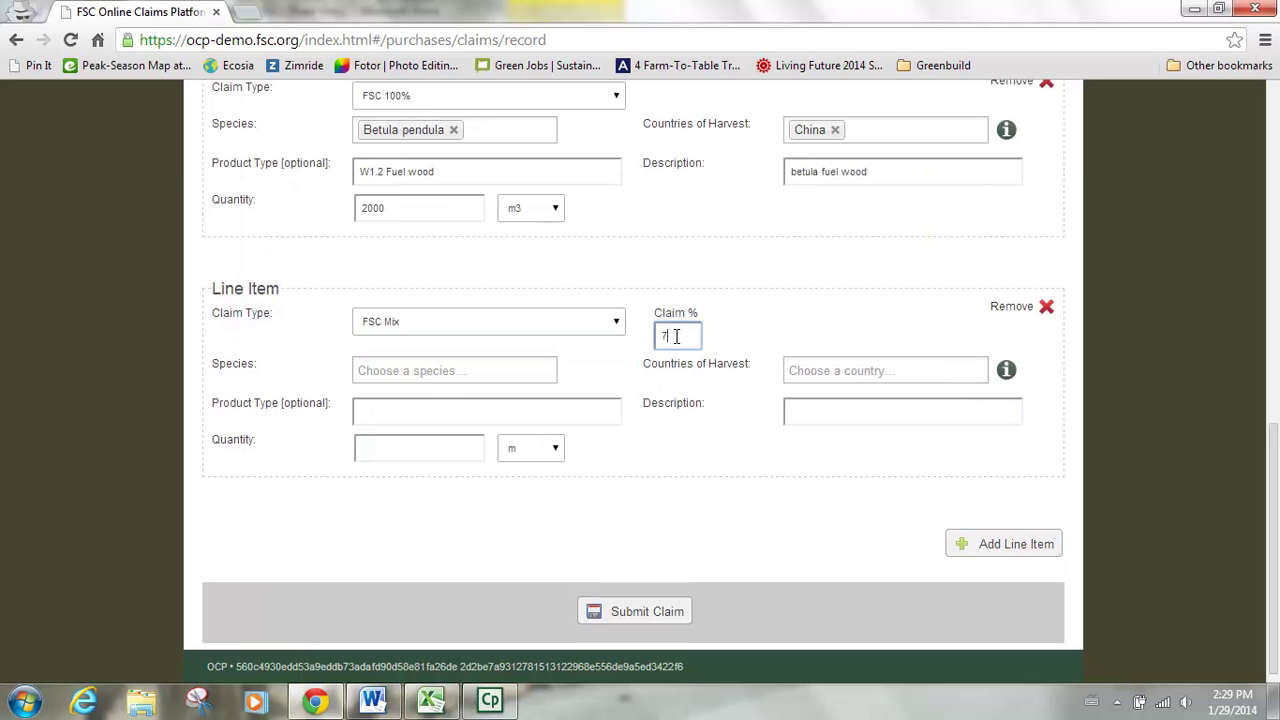
pyautogui.write('0')
pyautogui.click(483, 369)
pyautogui.write('p')
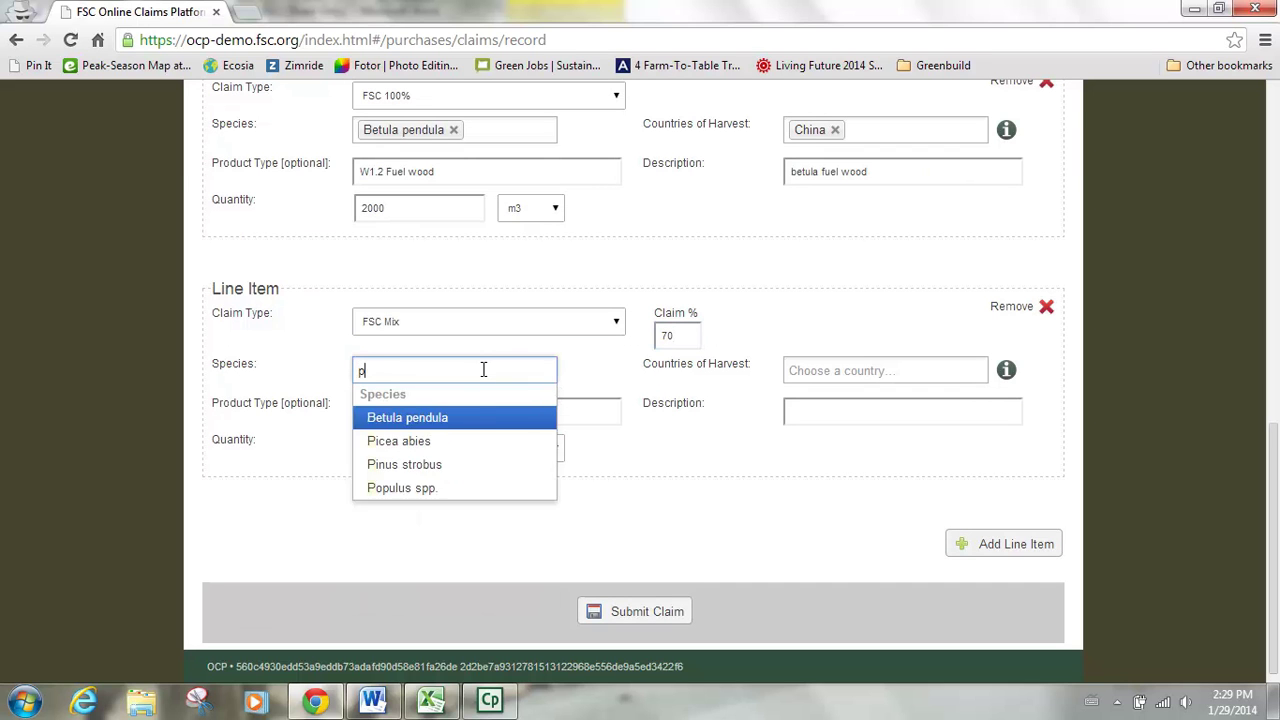
pyautogui.write('inu')
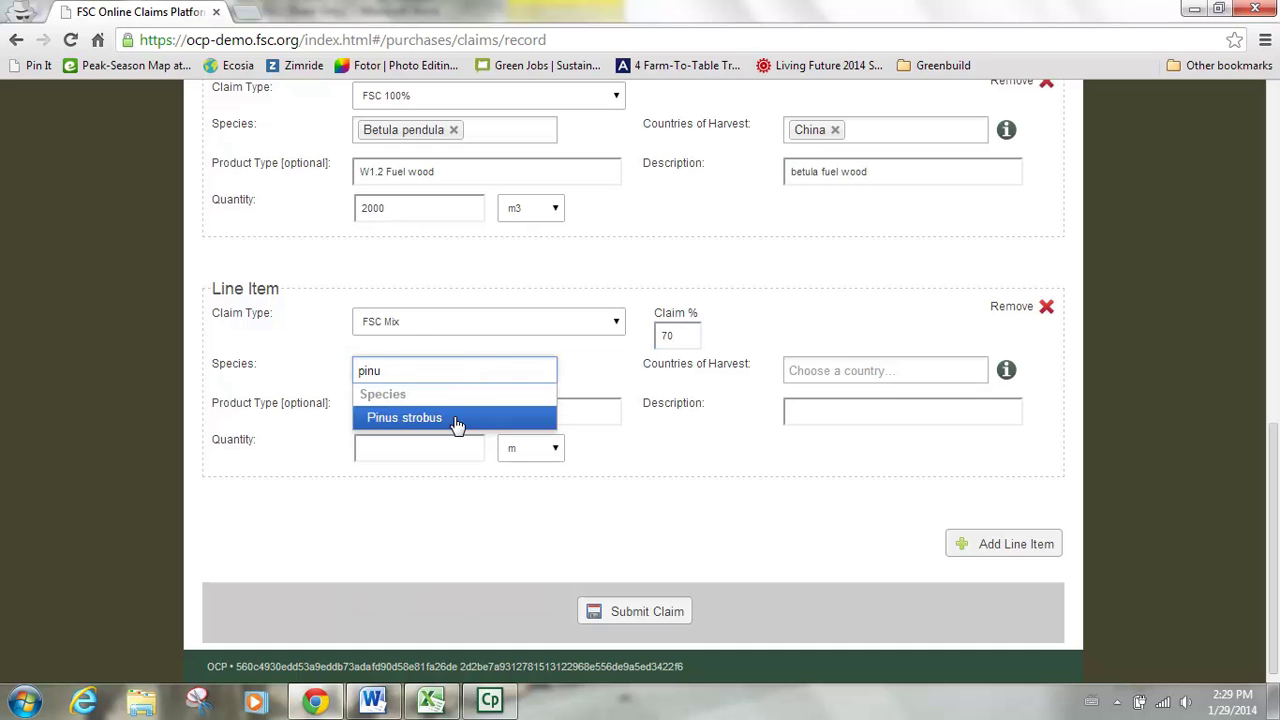
pyautogui.click(457, 419)
# Set it to W1.1 Roundwood (logs), 7000 m3, China, described 'roundwood - pinus strobus'.
pyautogui.click(450, 407)
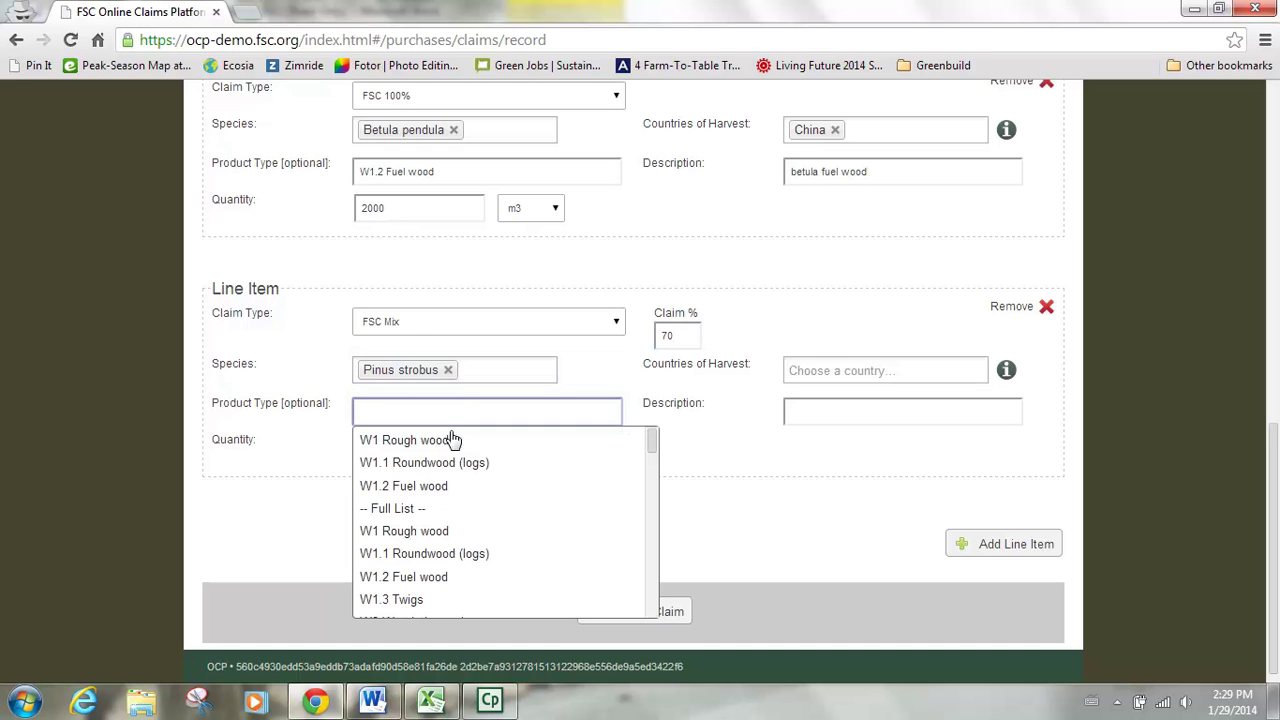
pyautogui.click(457, 470)
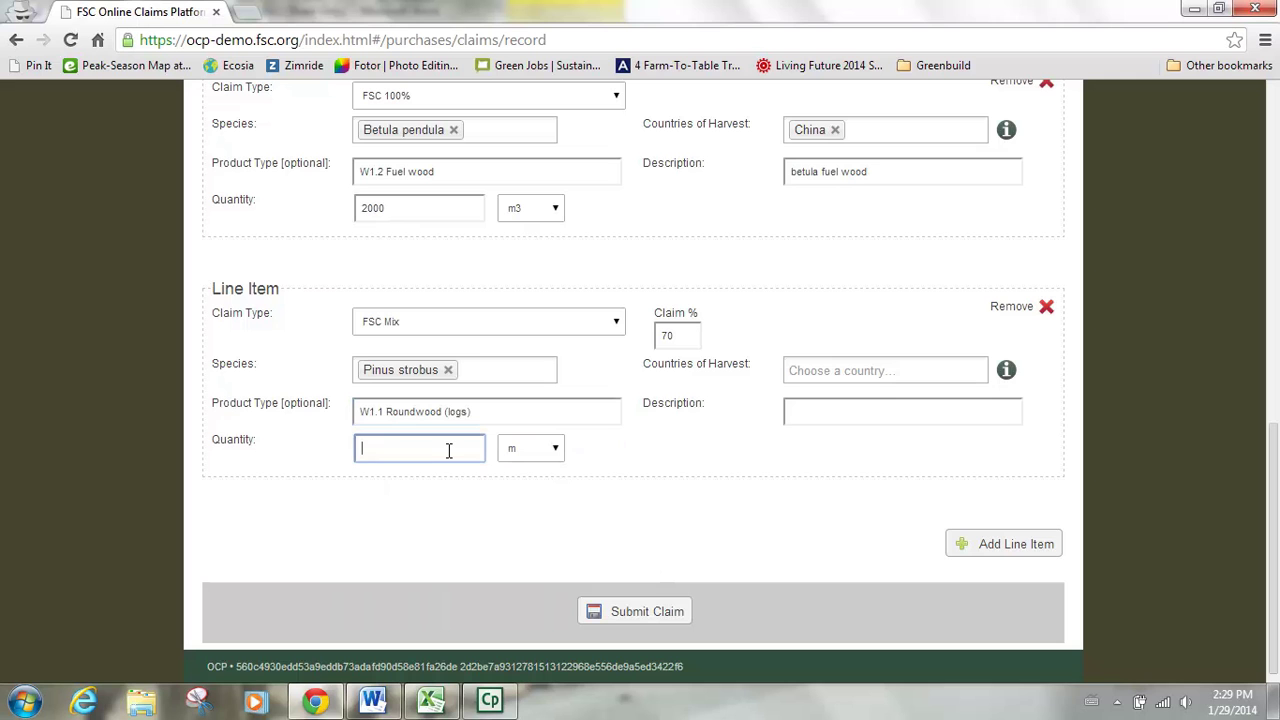
pyautogui.click(449, 450)
pyautogui.write('7000')
pyautogui.click(523, 458)
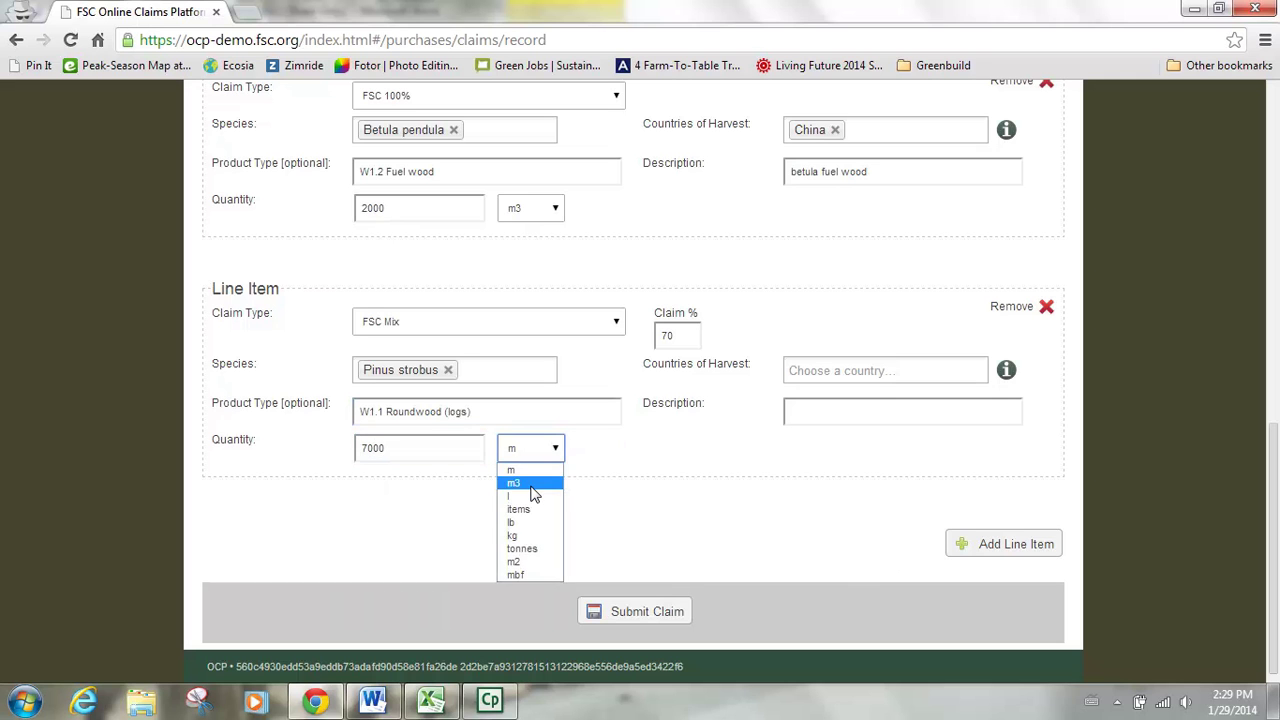
pyautogui.click(525, 483)
pyautogui.click(830, 371)
pyautogui.write('chi')
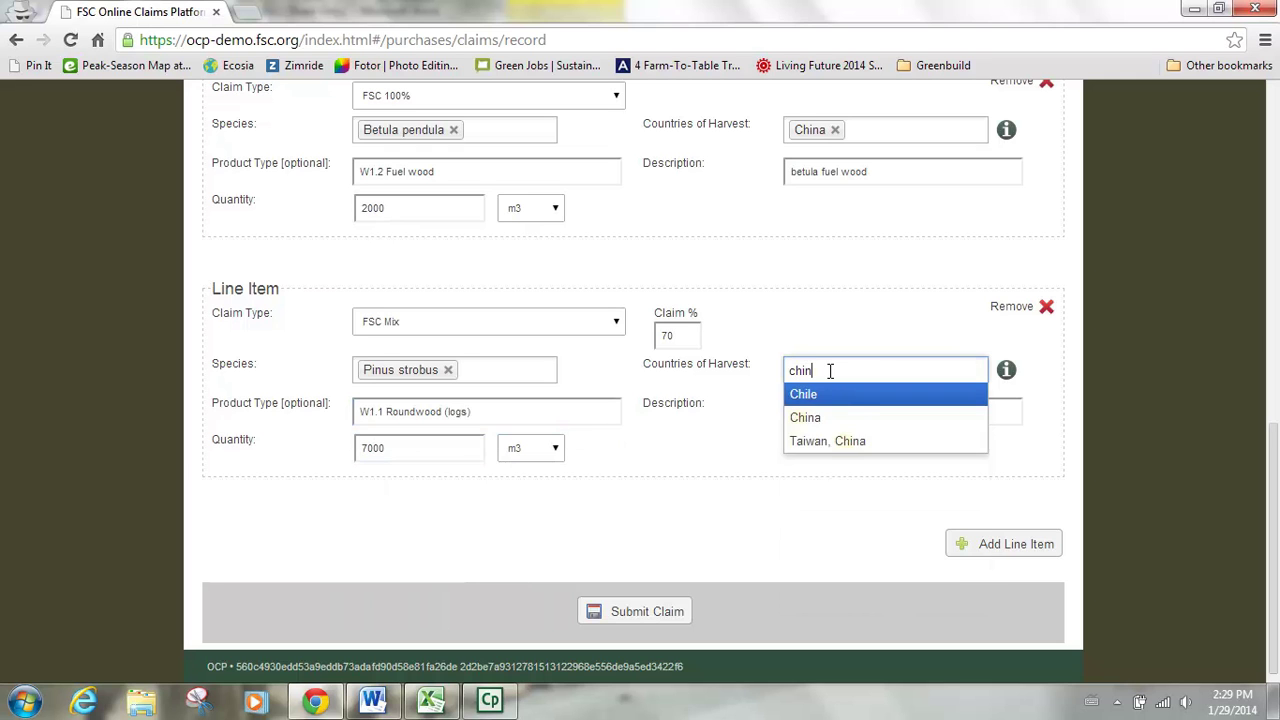
pyautogui.write('n')
pyautogui.click(837, 404)
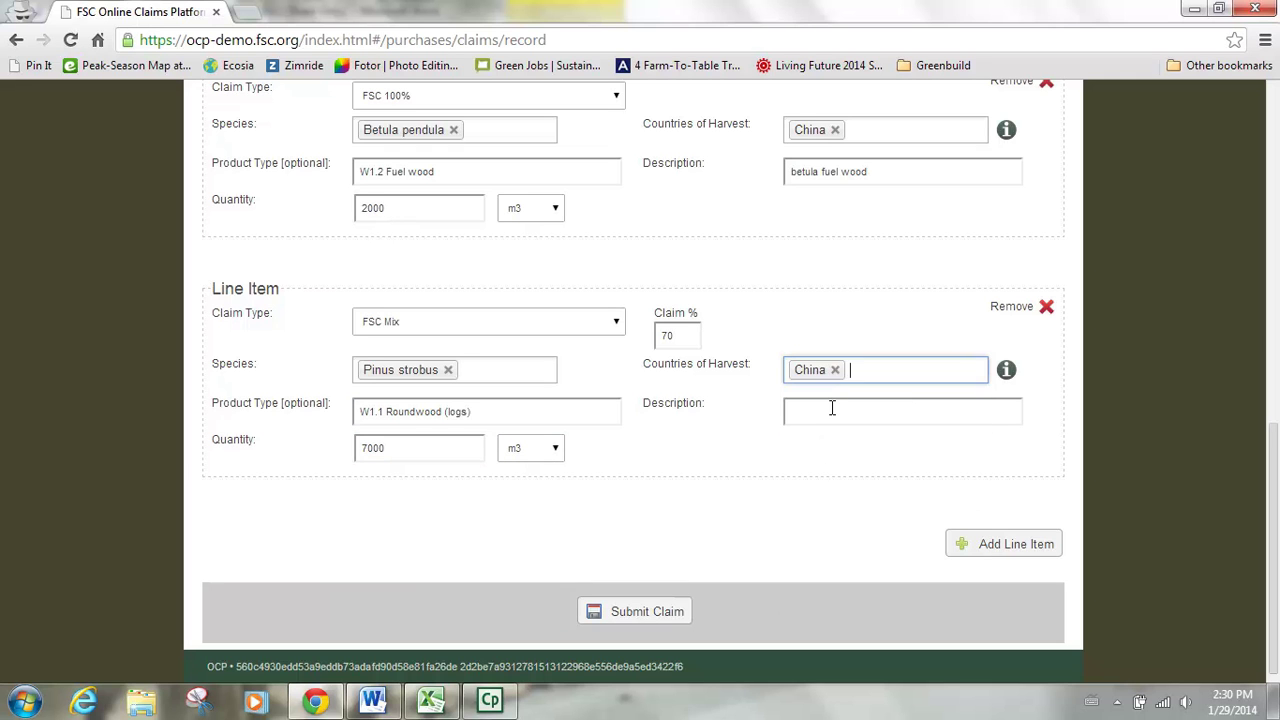
pyautogui.click(831, 408)
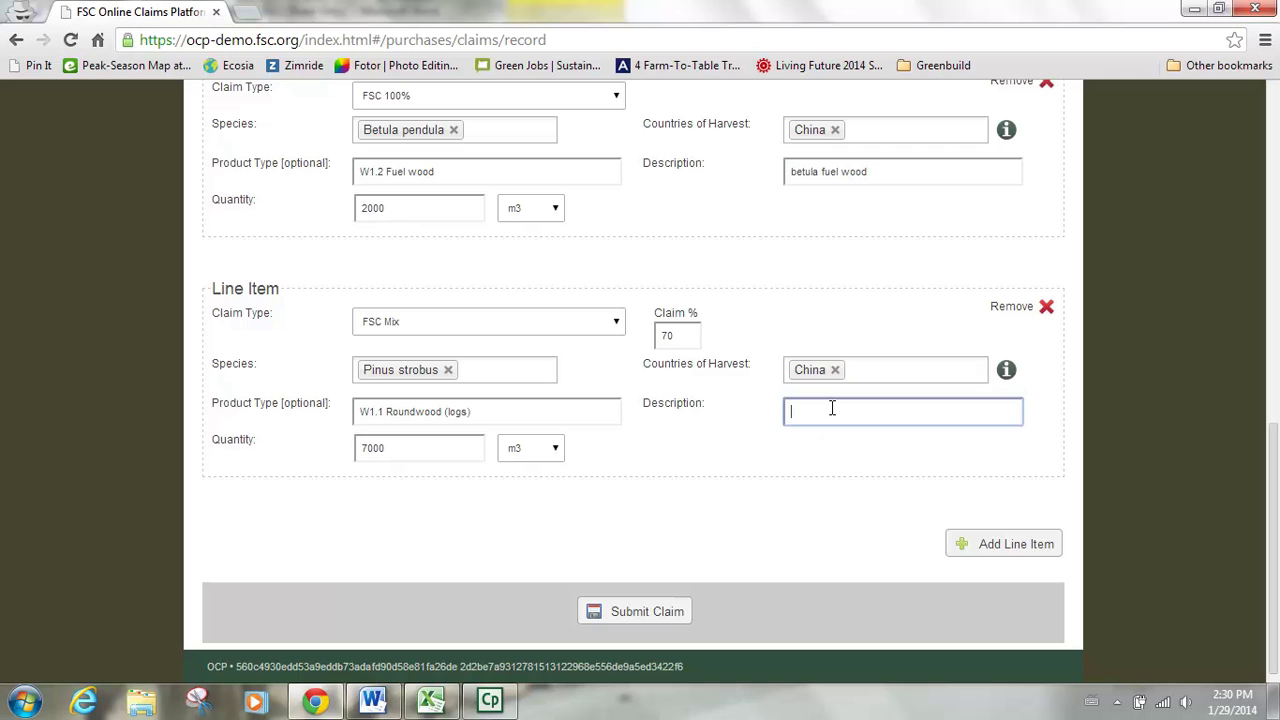
pyautogui.write('roundwood - ')
pyautogui.write('pinus st')
pyautogui.write('robus')
# Submit the claim, then download and open the personalised bulk-claims template.
pyautogui.click(673, 610)
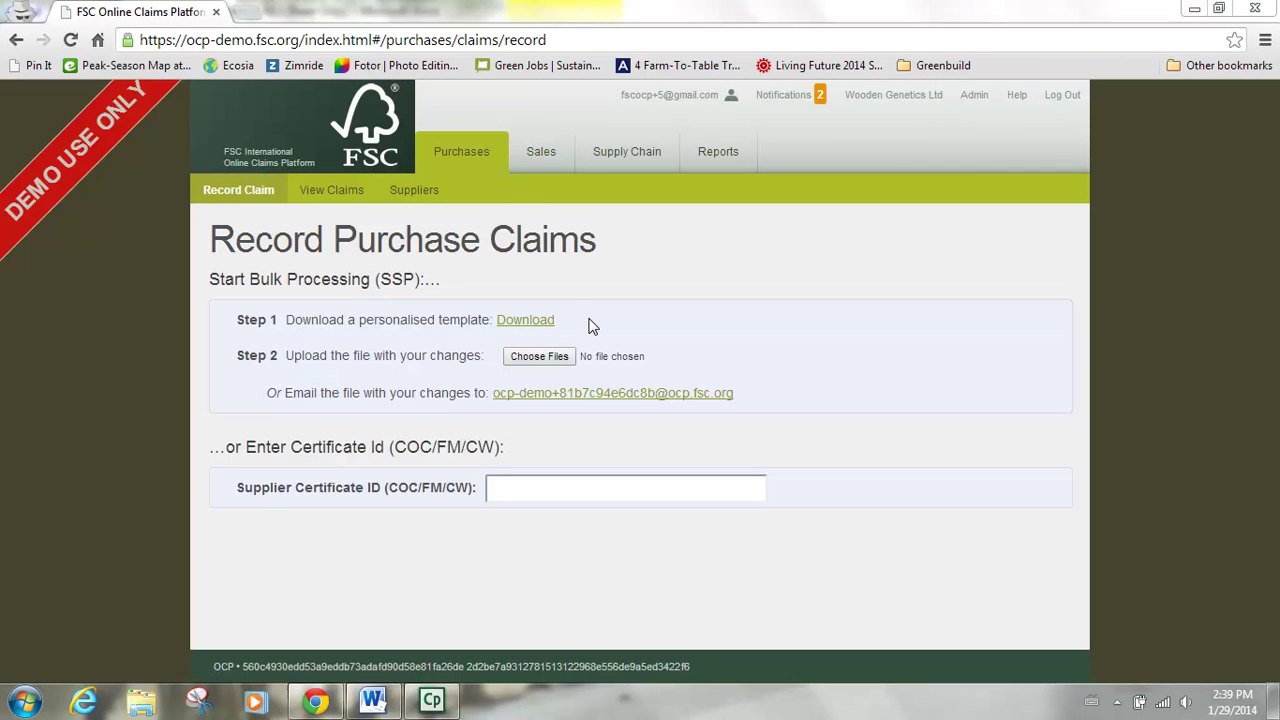
pyautogui.click(515, 324)
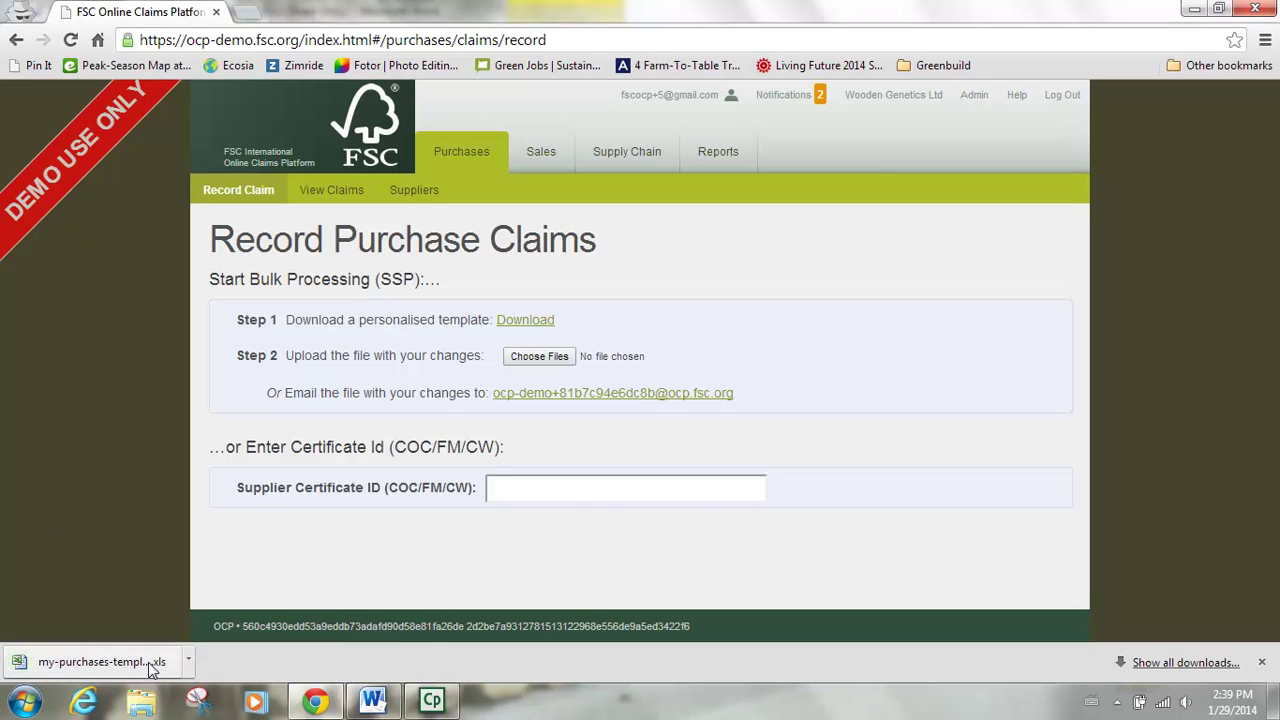
pyautogui.click(100, 662)
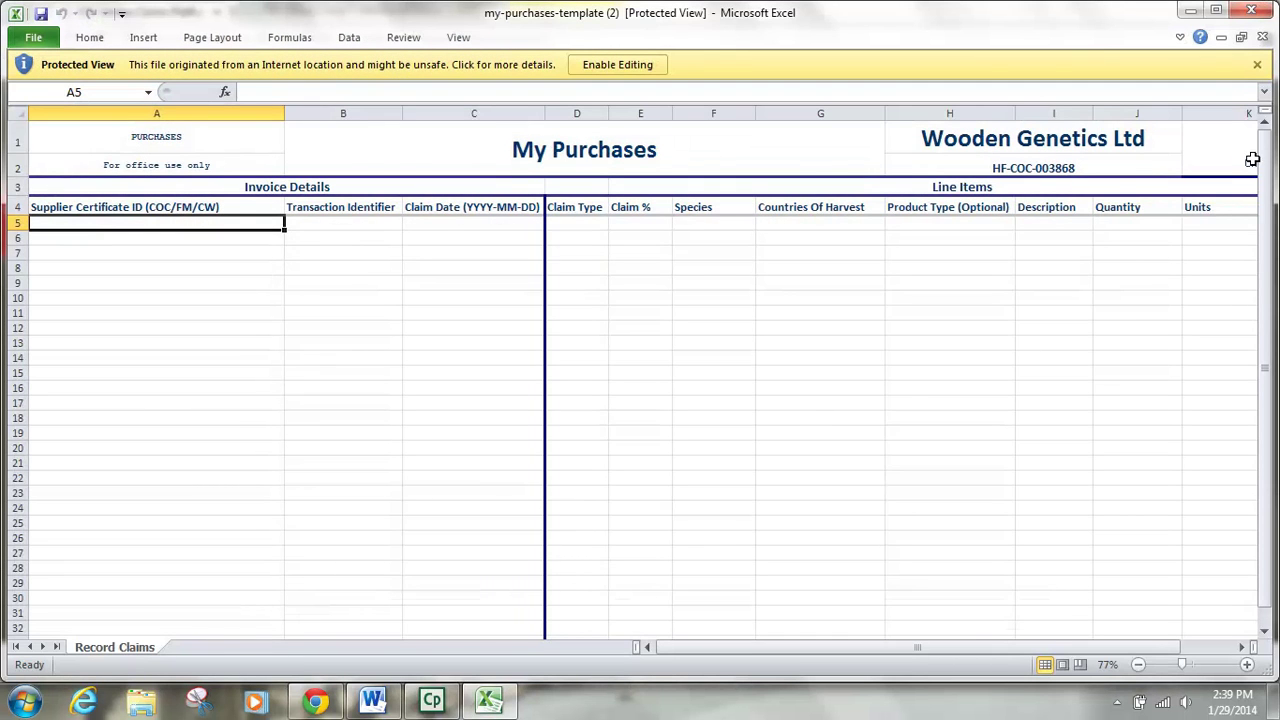
# Close the template in Excel and pick the spreadsheet in the upload file chooser.
pyautogui.click(1251, 13)
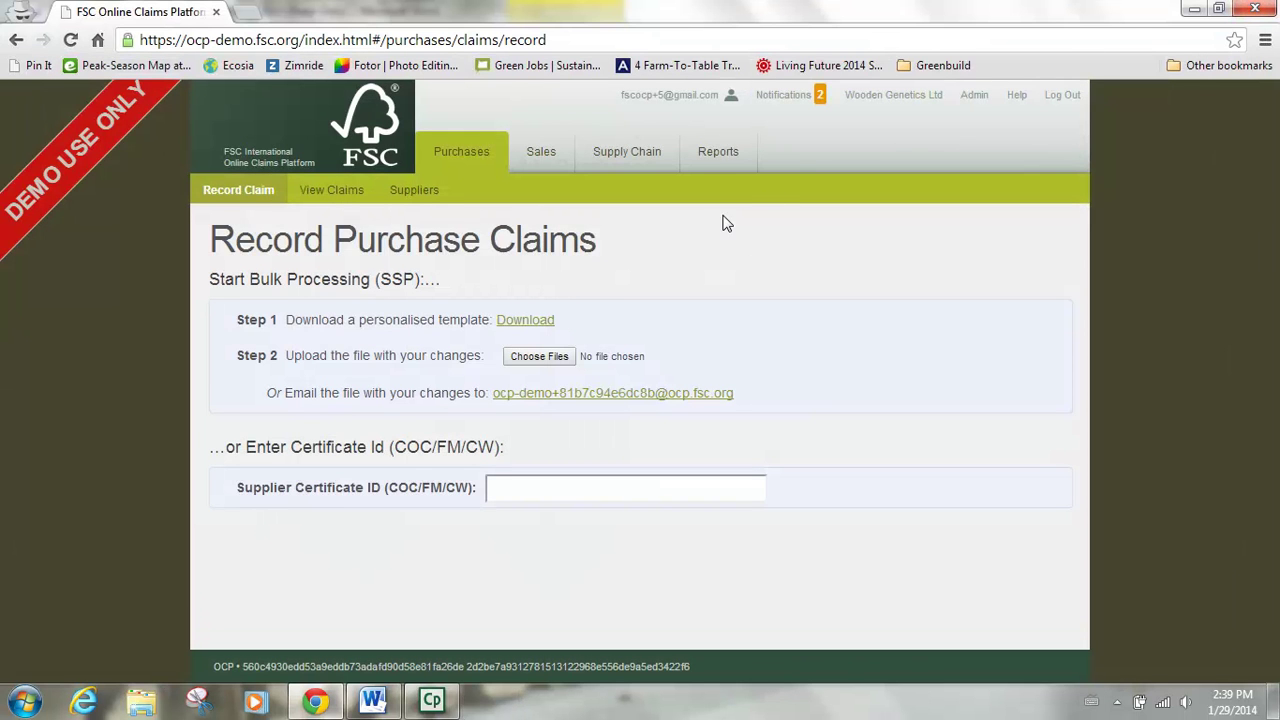
pyautogui.click(519, 360)
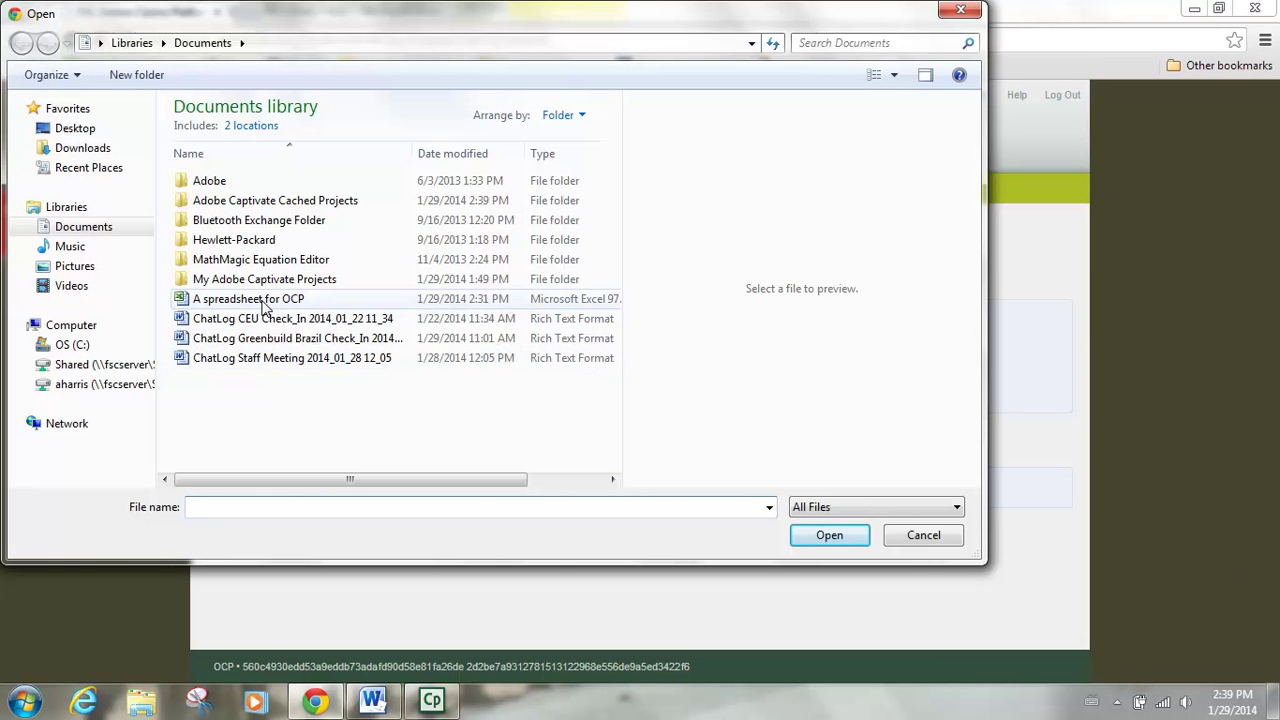
pyautogui.doubleClick(265, 303)
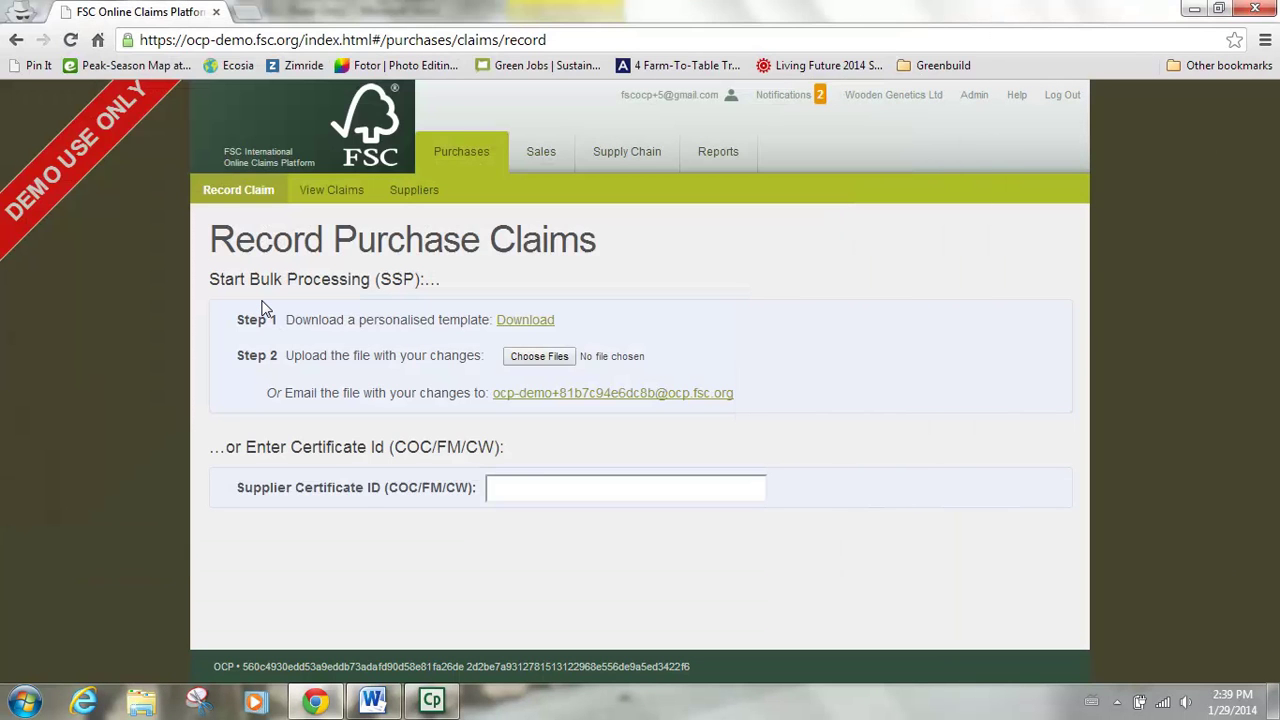